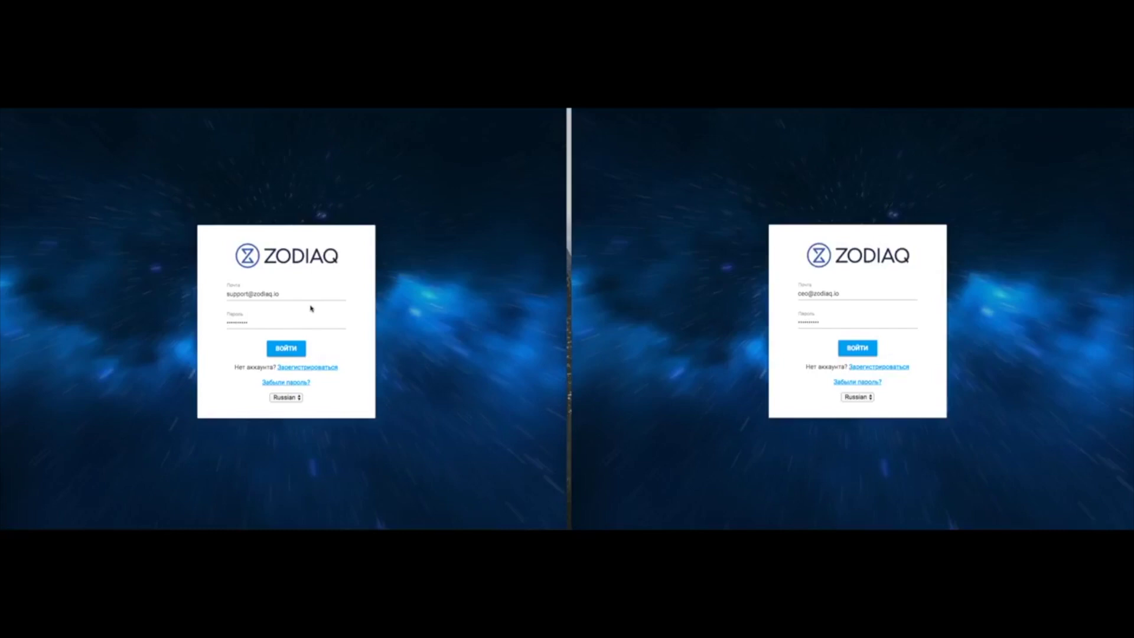
Sign in with the saved account's autofilled e-mail and password
mouse_move(311, 527)
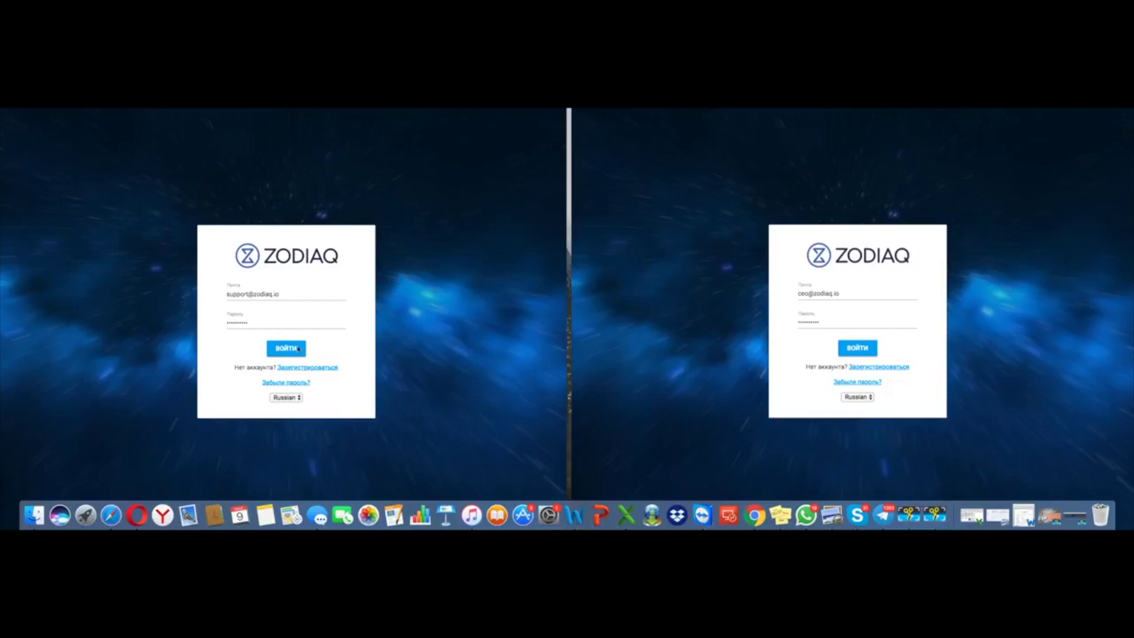
click(290, 295)
click(289, 295)
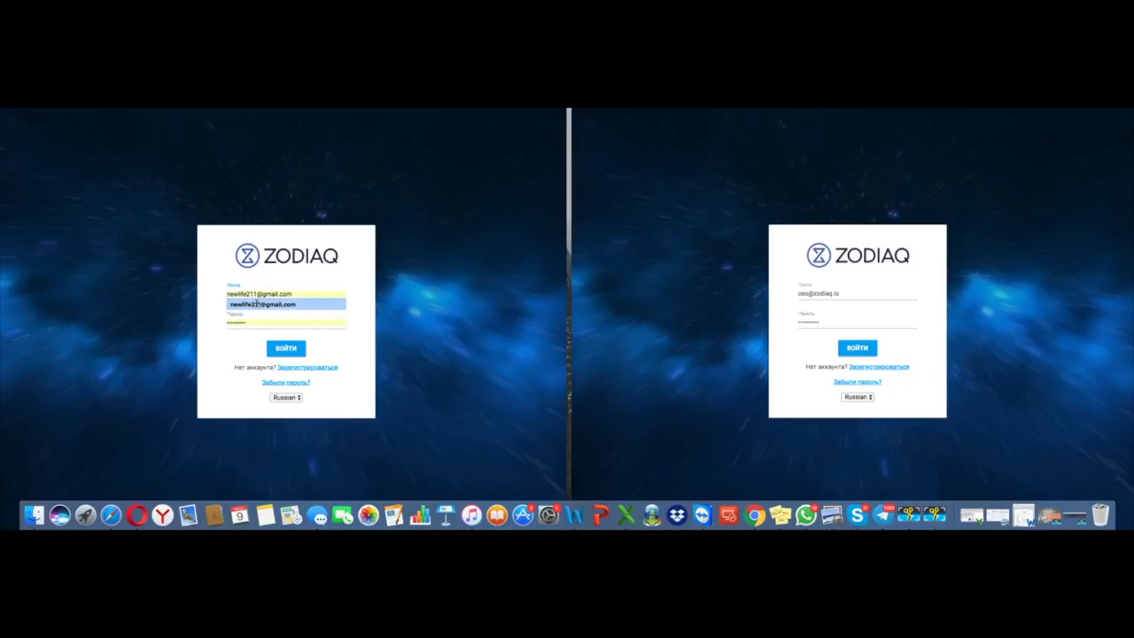
click(257, 304)
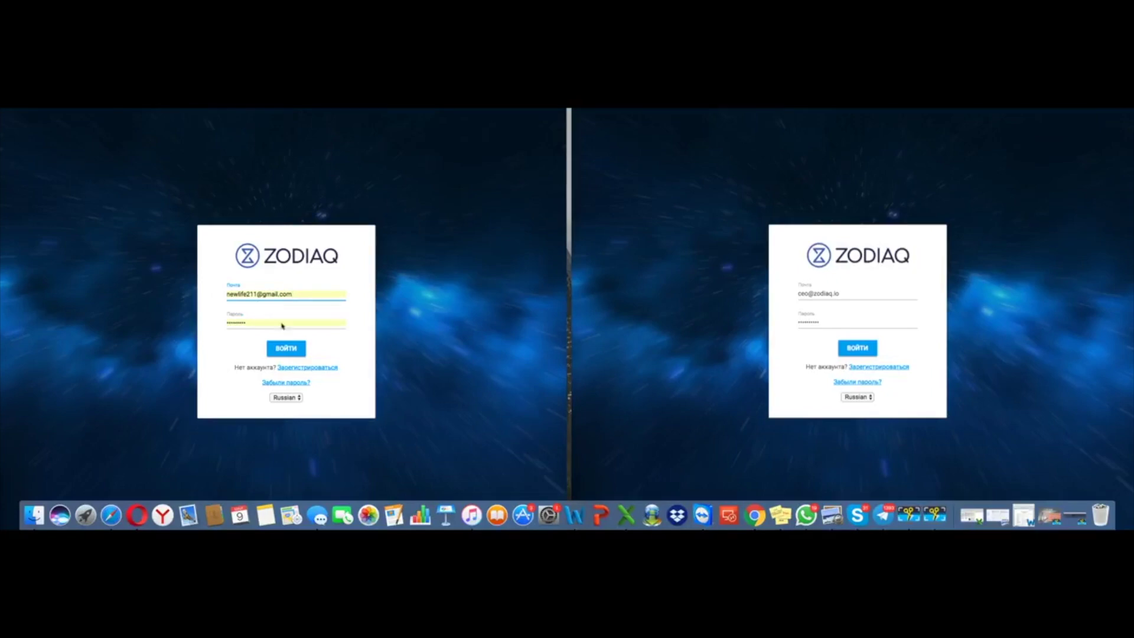
click(287, 349)
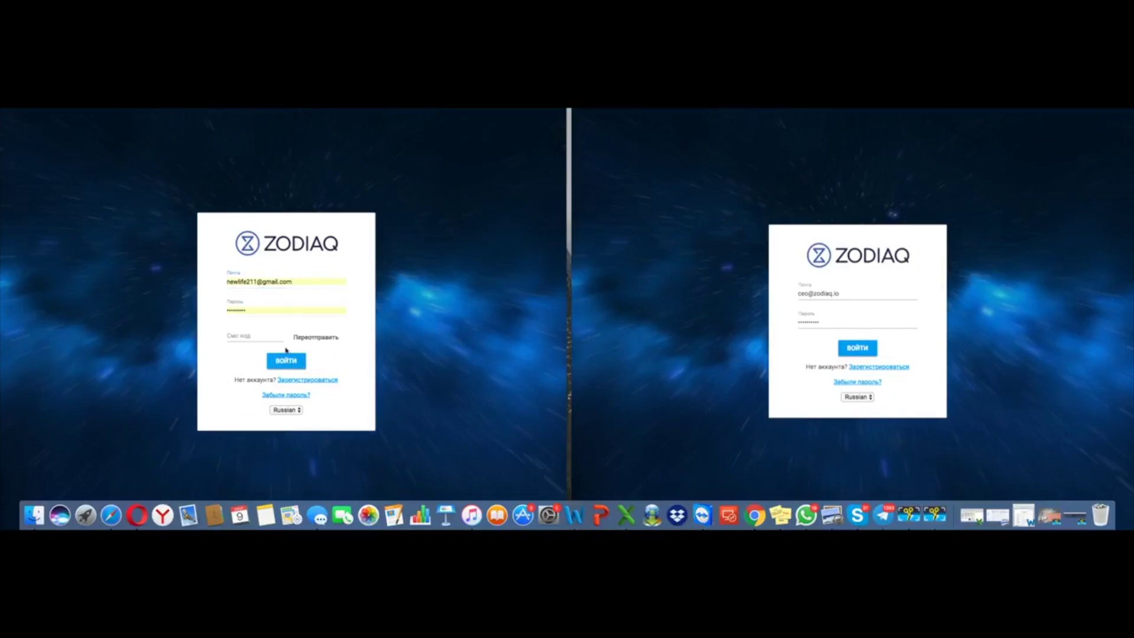
Enter the SMS verification code to finish logging in to the dashboard
click(253, 337)
key(Return)
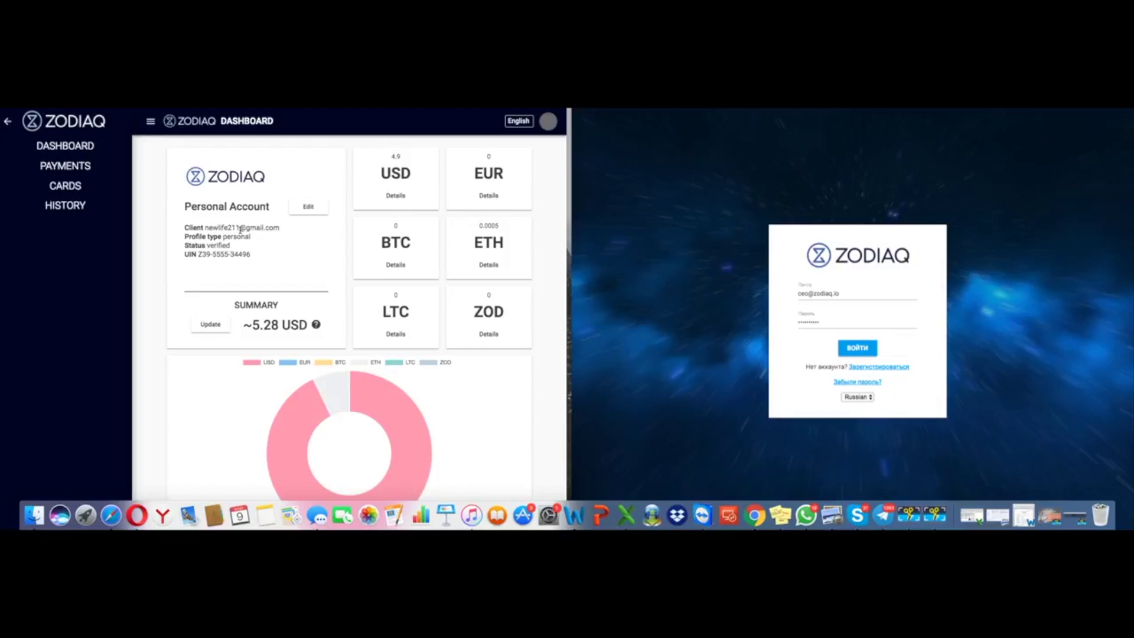
drag(192, 236, 250, 254)
click(219, 254)
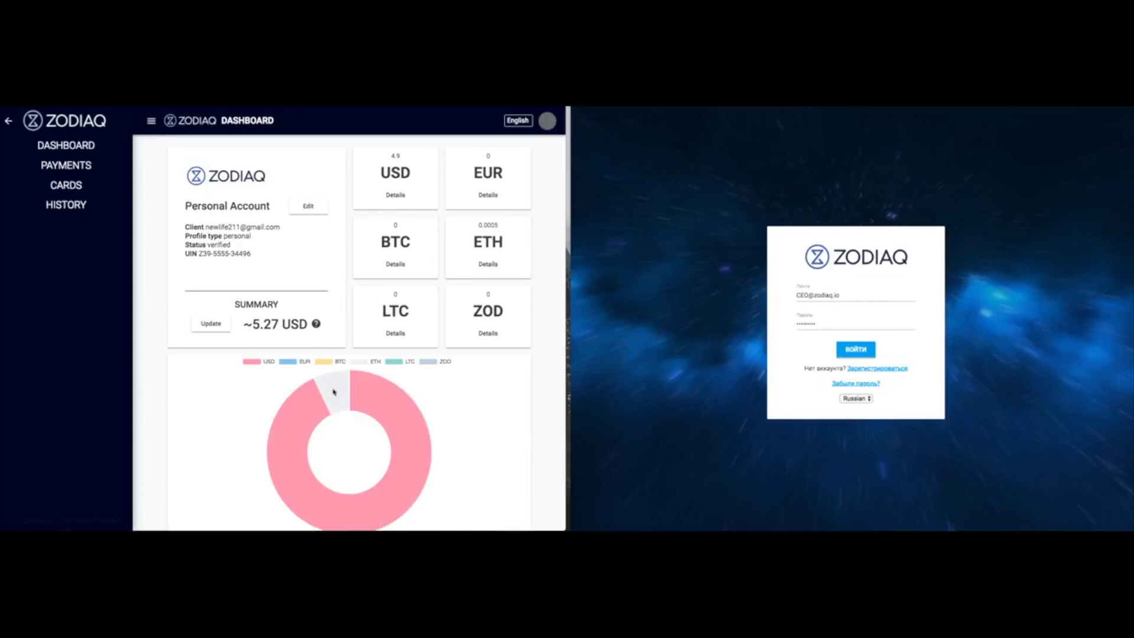
Scroll down the dashboard and open the full Operations list with the two past P2P transfers
mouse_move(336, 403)
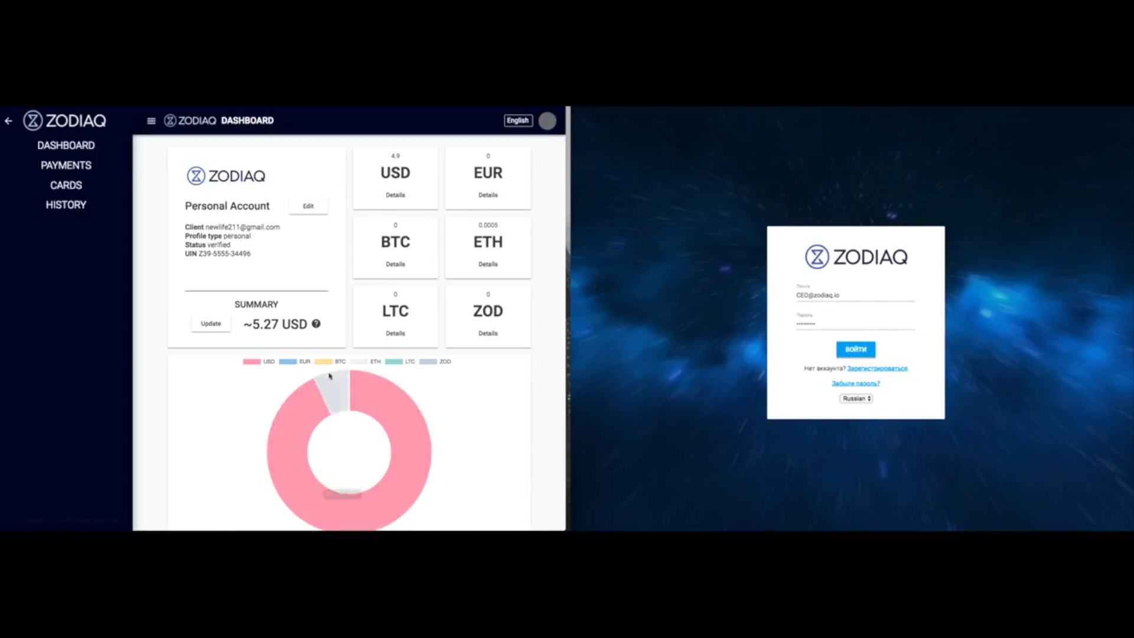
scroll(329, 376, down, 3)
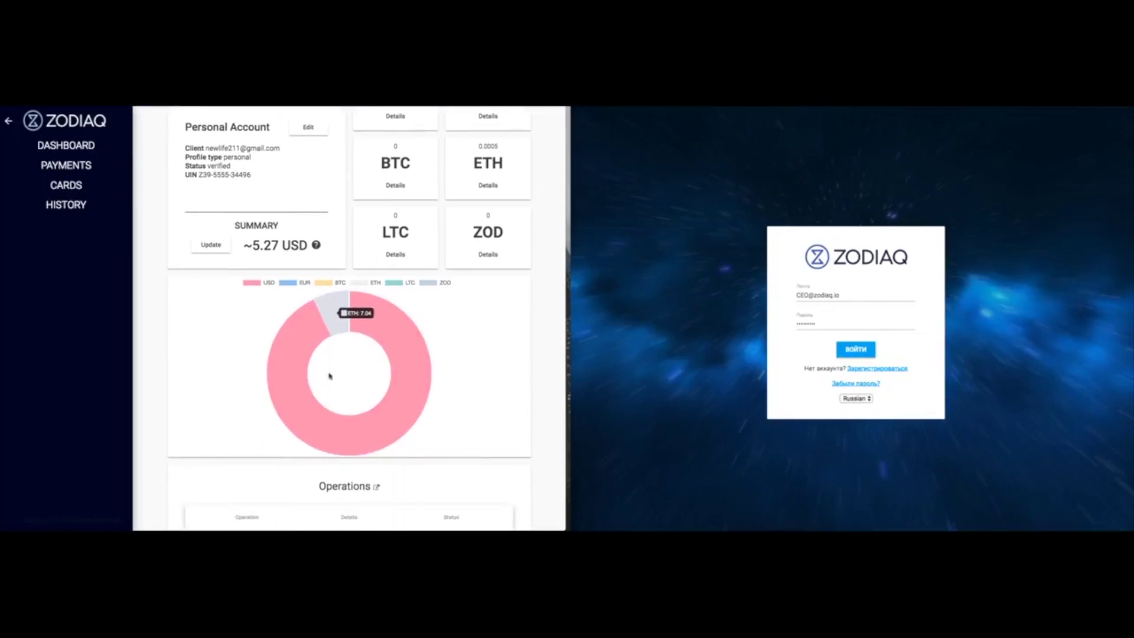
scroll(330, 376, down, 2)
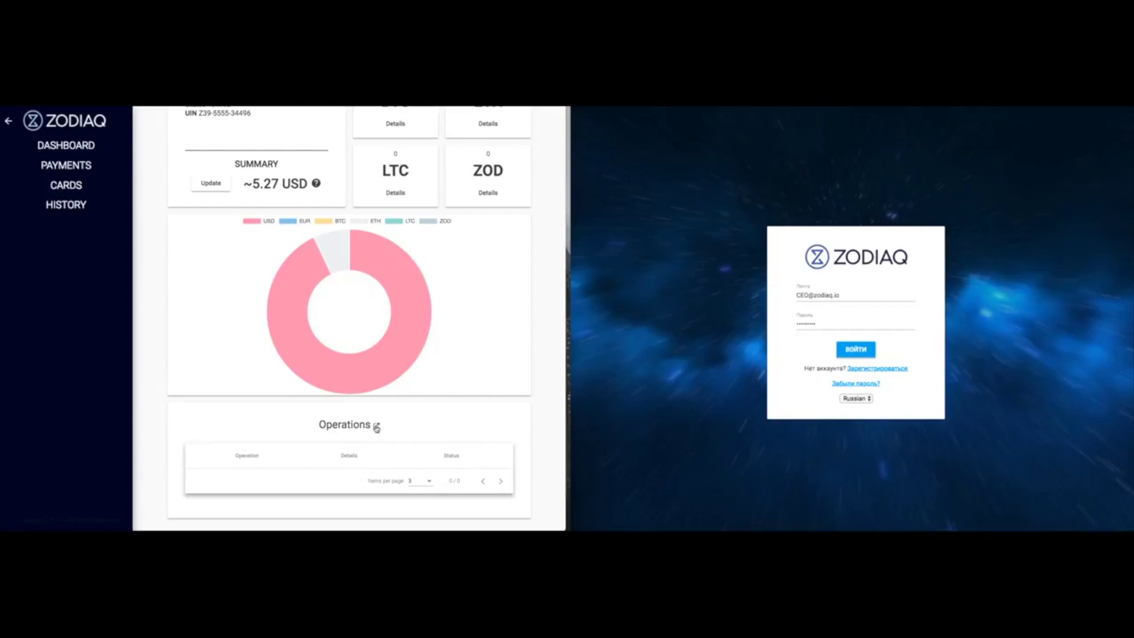
click(376, 427)
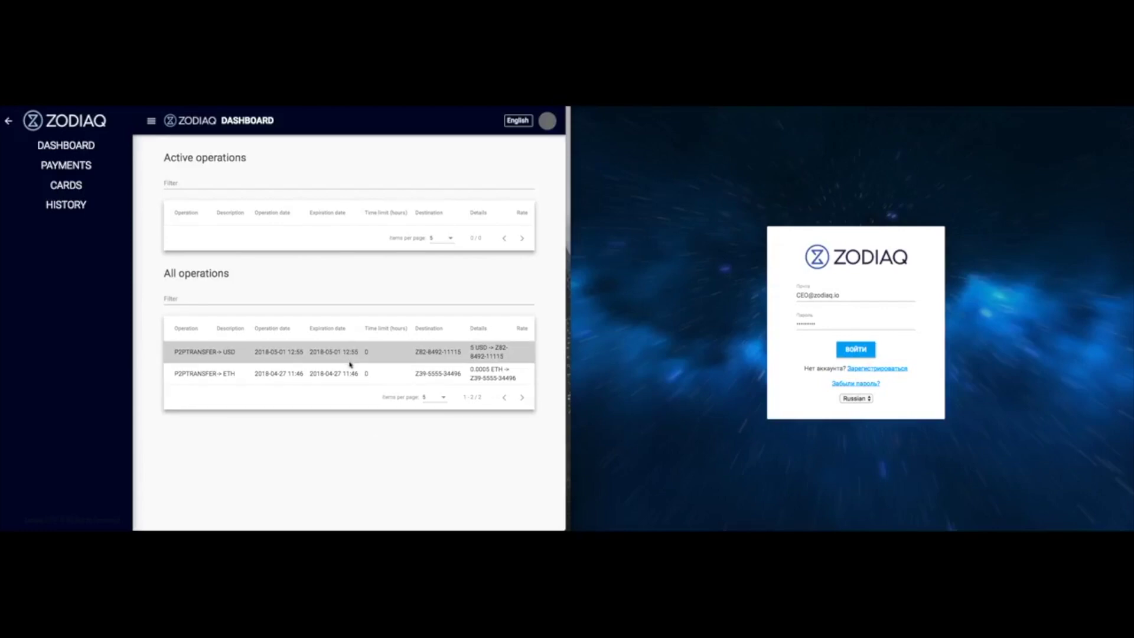
Go to the Payments page and scroll through its fund operation options
click(74, 167)
scroll(349, 283, down, 3)
scroll(348, 283, down, 3)
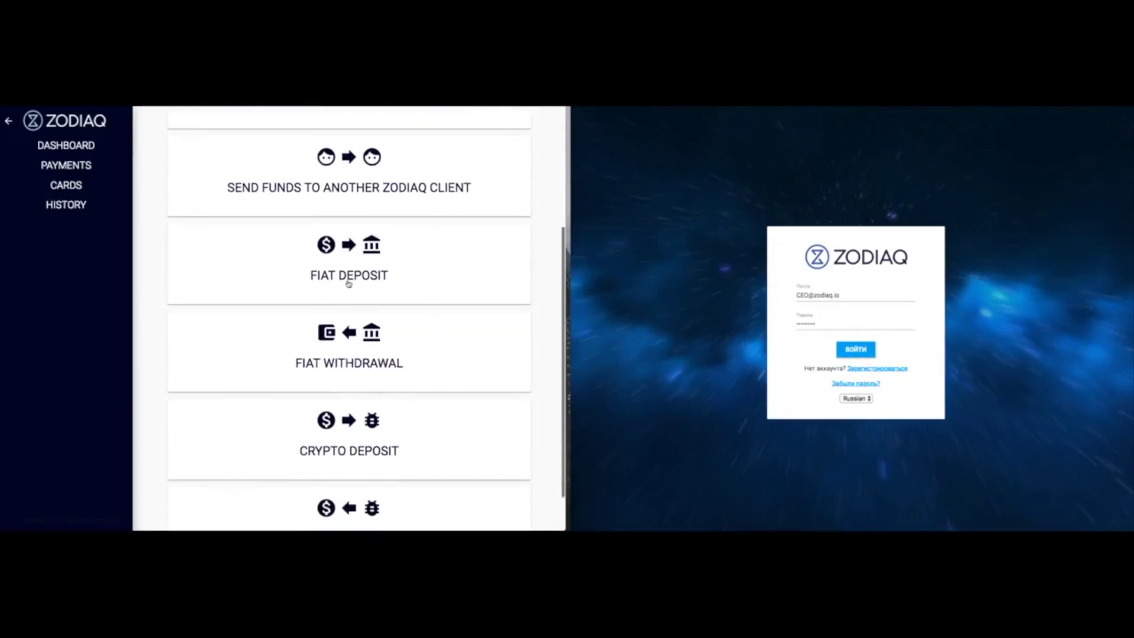
scroll(350, 284, up, 5)
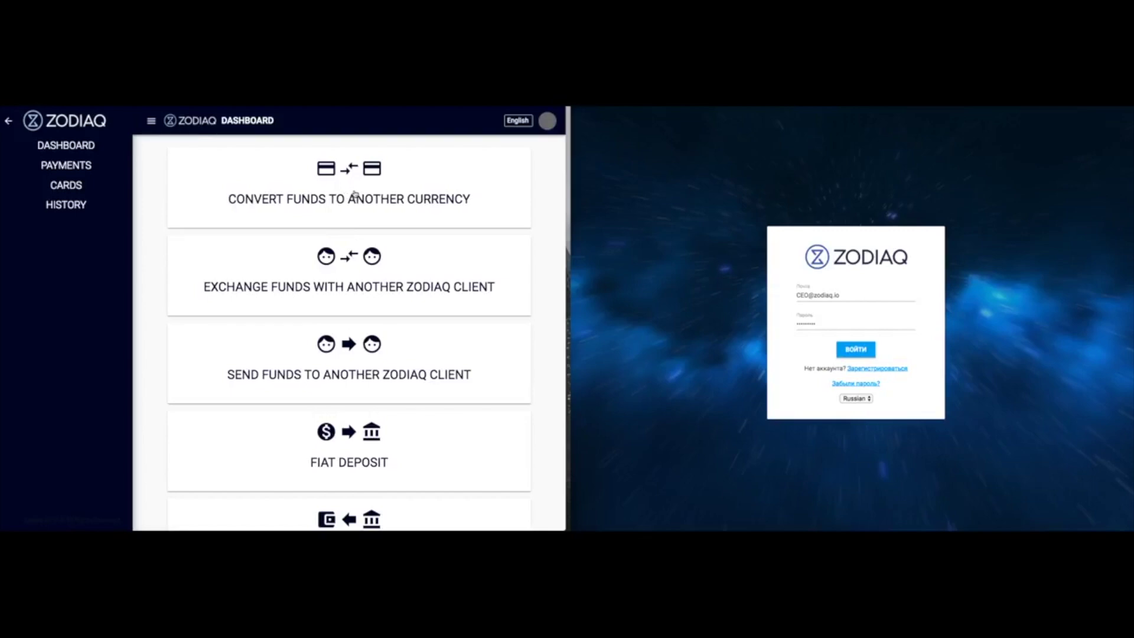
Preview the Convert Funds and Exchange Funds forms, closing each without sending
click(354, 194)
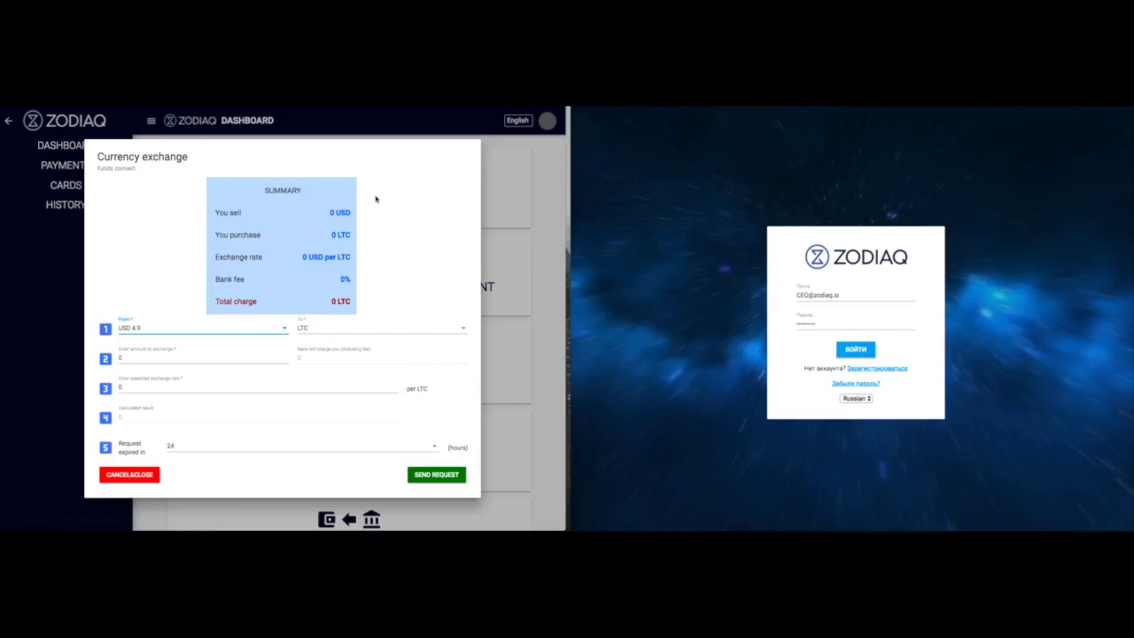
click(129, 475)
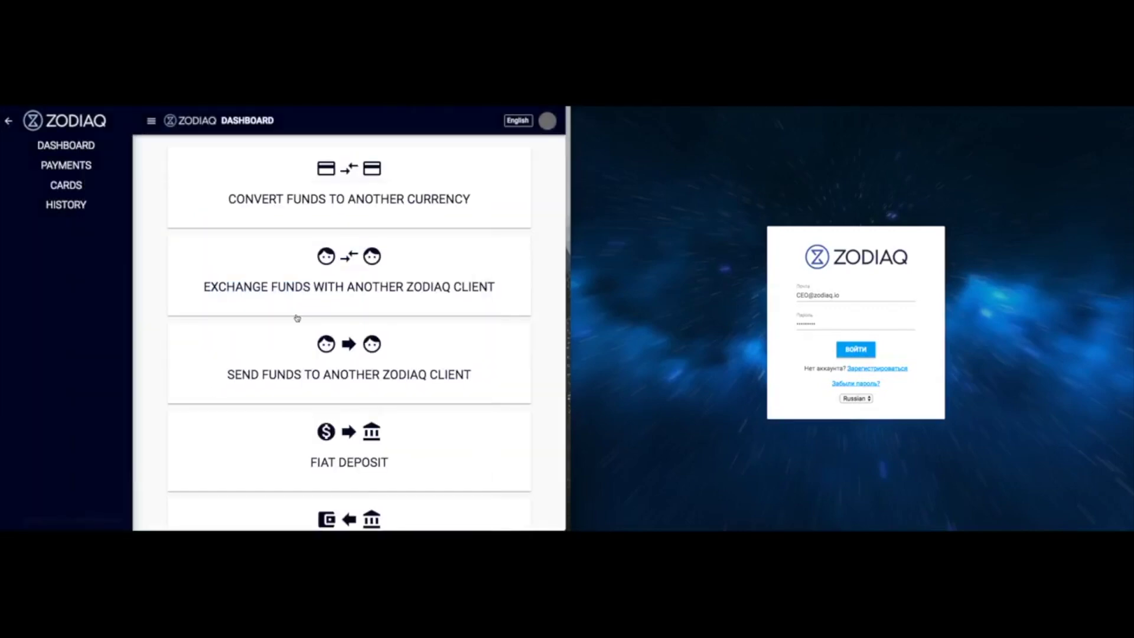
click(337, 279)
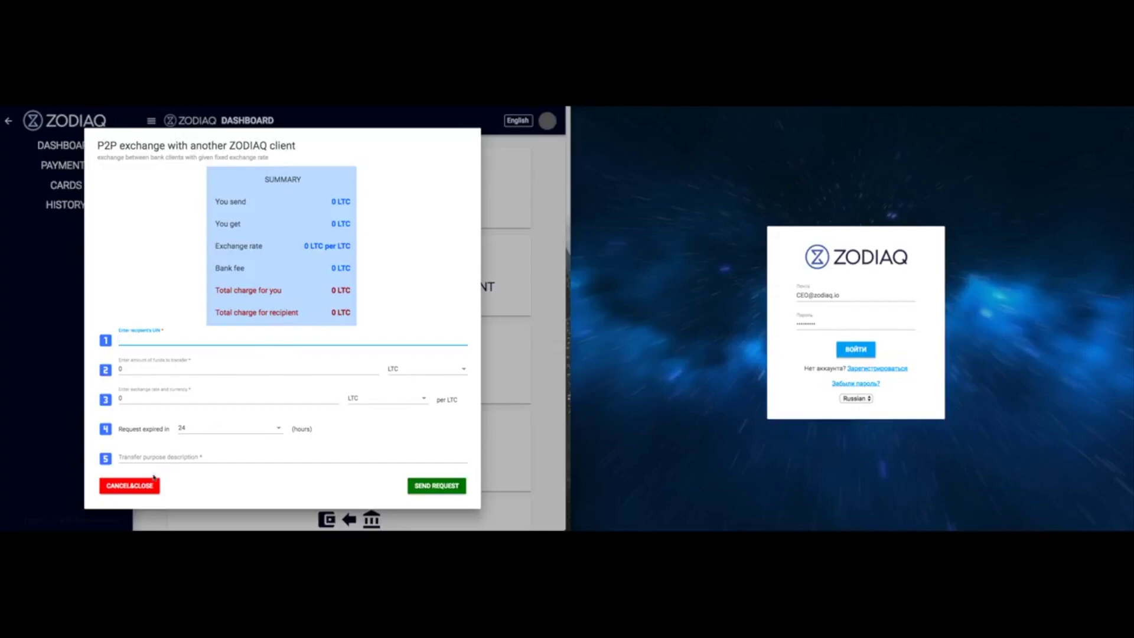
click(132, 487)
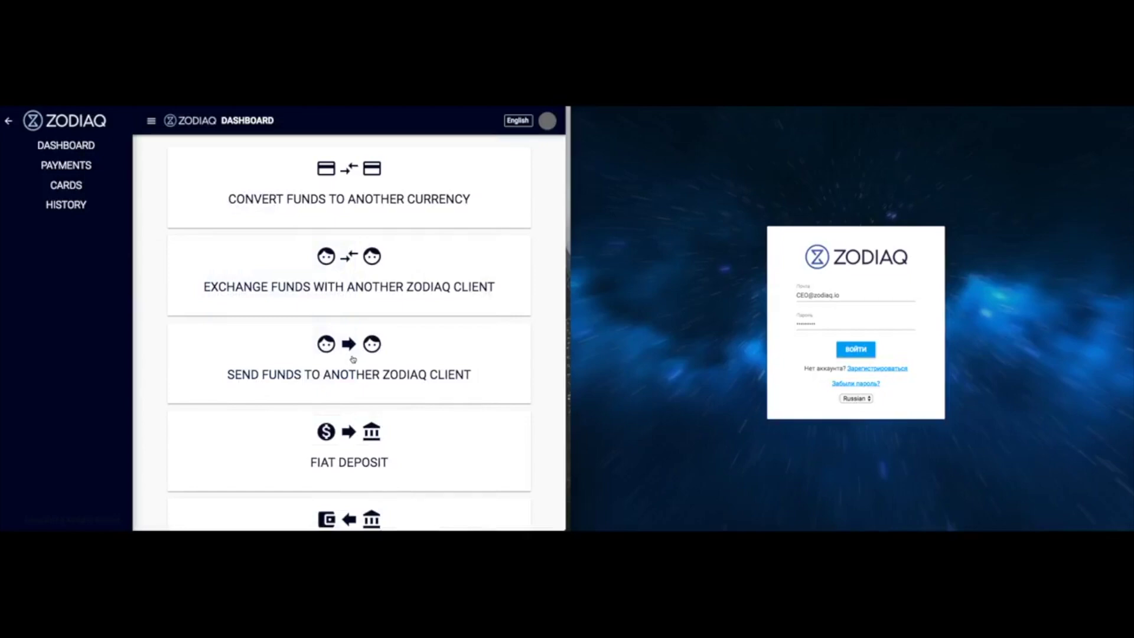
Preview and dismiss the send-to-client and Fiat Deposit forms
click(348, 358)
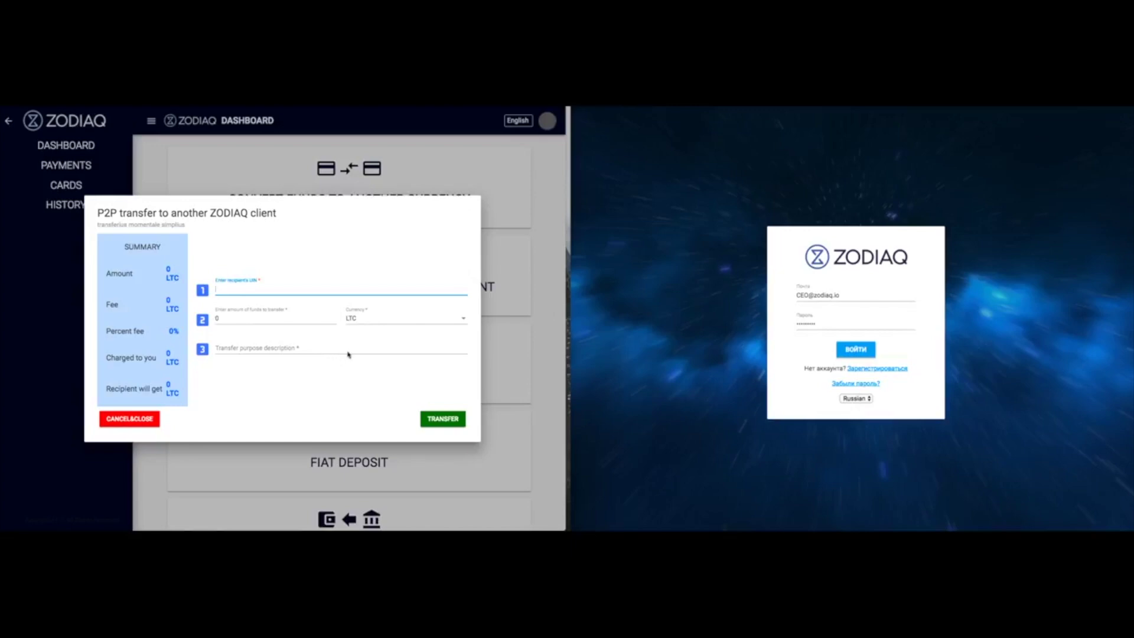
key(Escape)
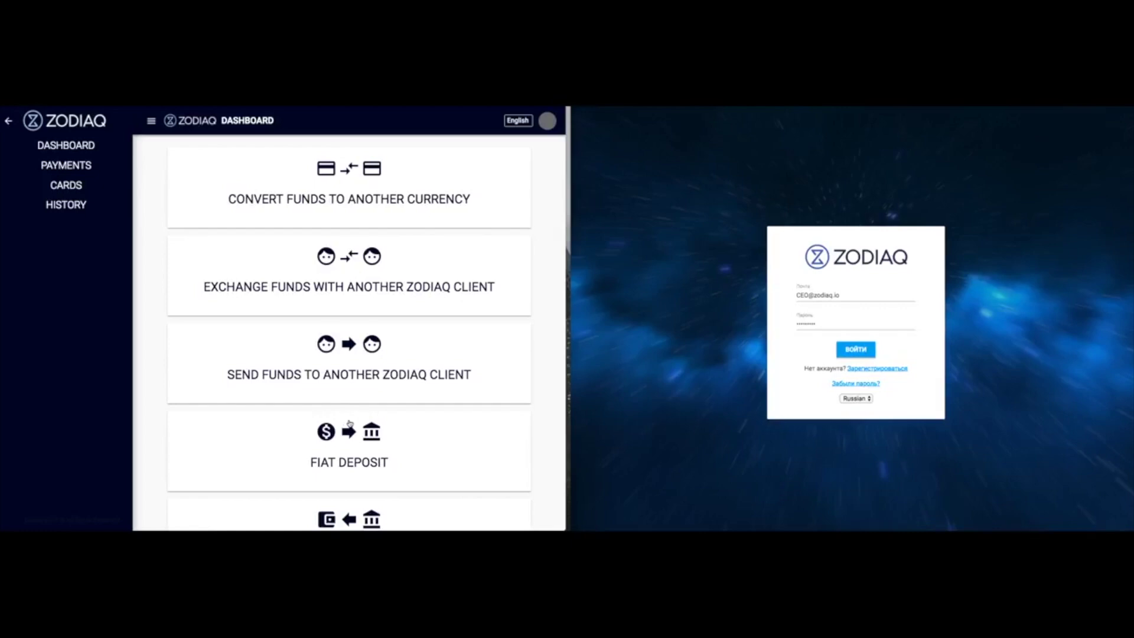
scroll(350, 423, down, 2)
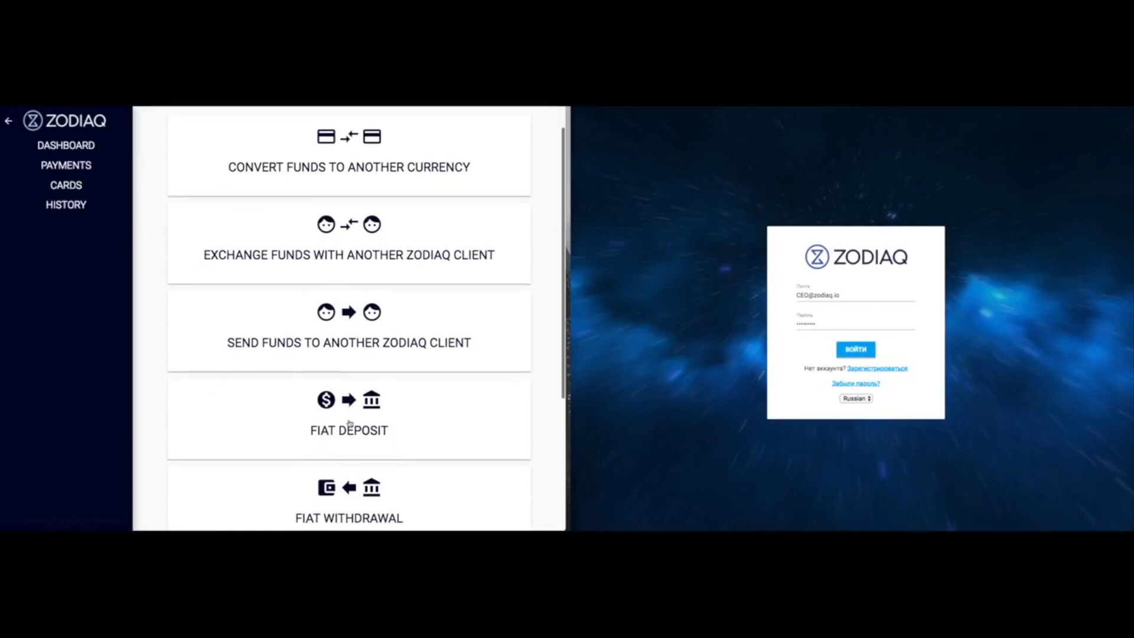
scroll(350, 423, down, 5)
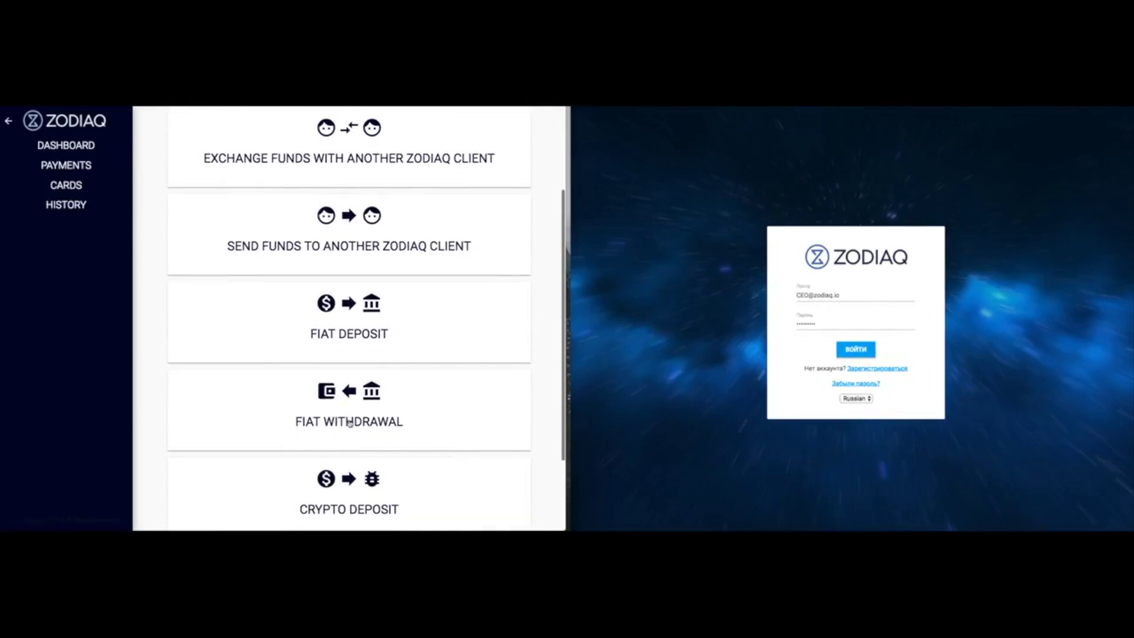
click(307, 334)
key(Escape)
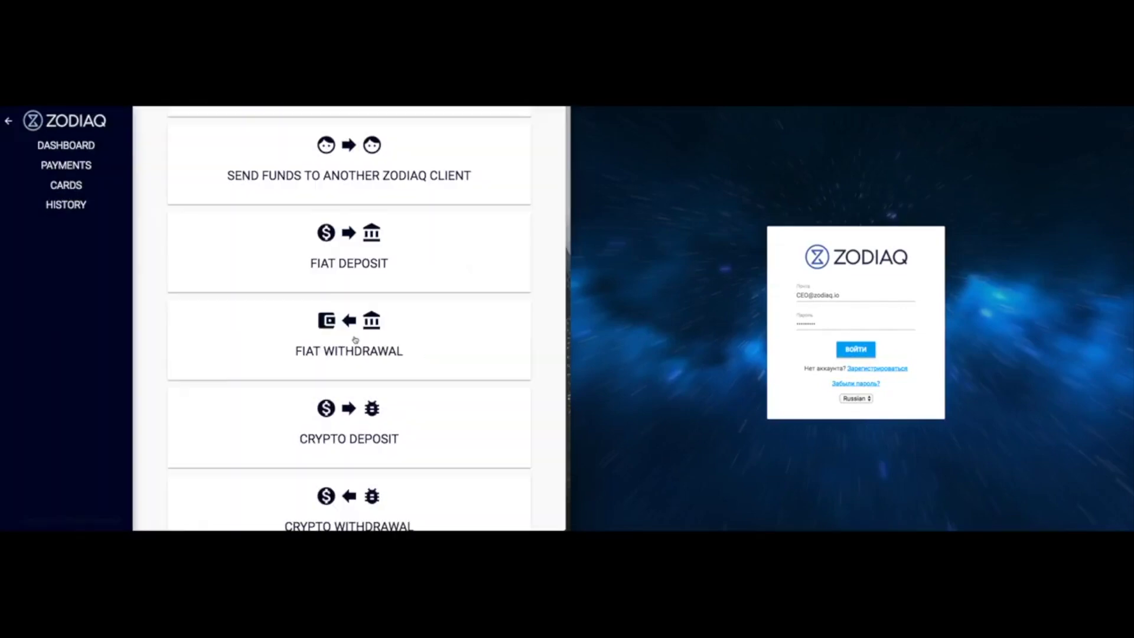
Preview and close the Fiat Withdrawal, Crypto Deposit and Crypto Withdrawal forms unsent
click(241, 375)
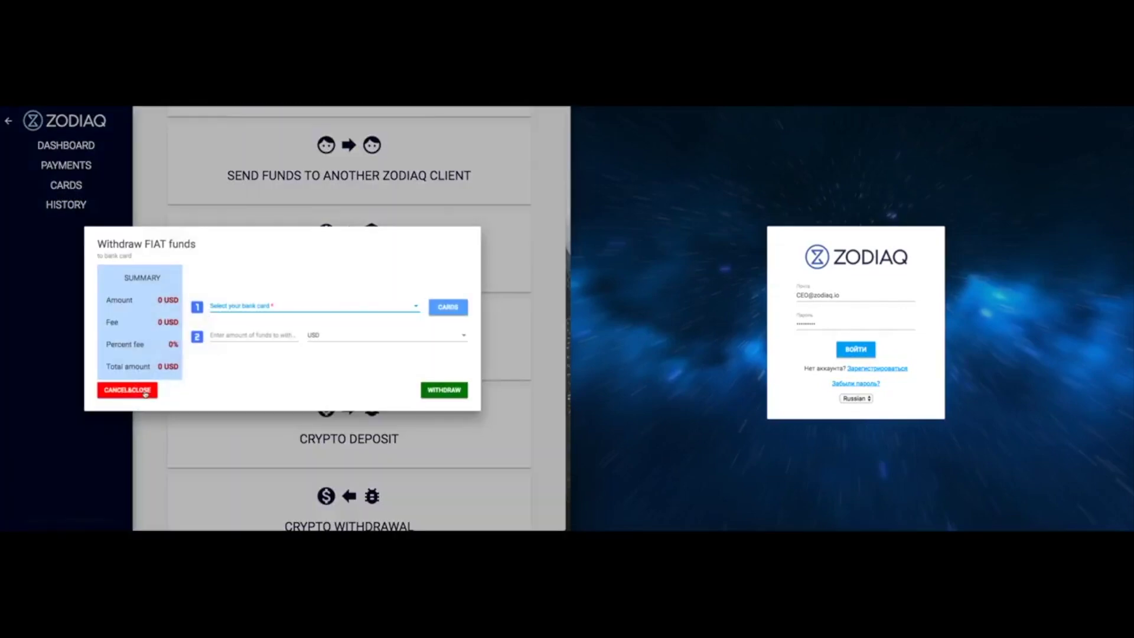
click(145, 391)
scroll(344, 357, down, 1)
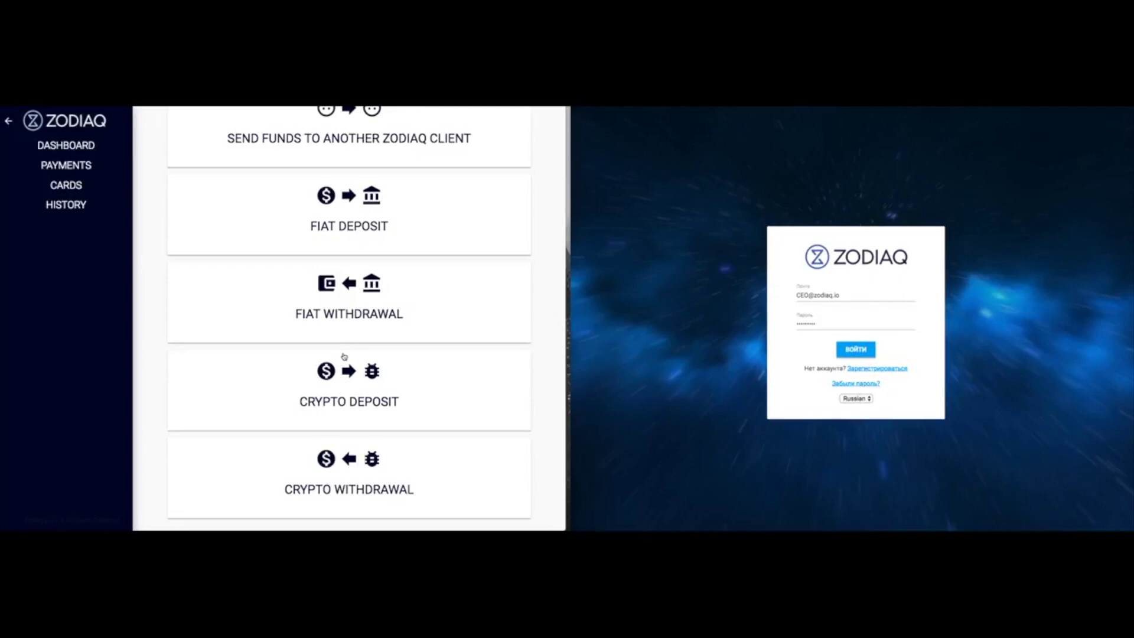
click(333, 400)
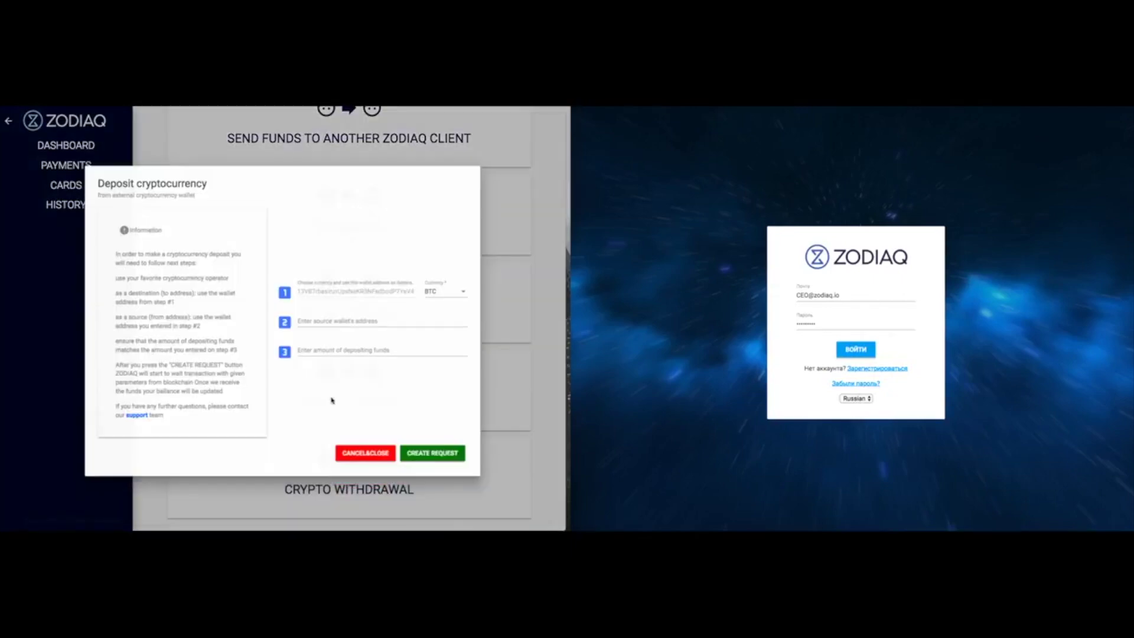
click(367, 453)
click(355, 461)
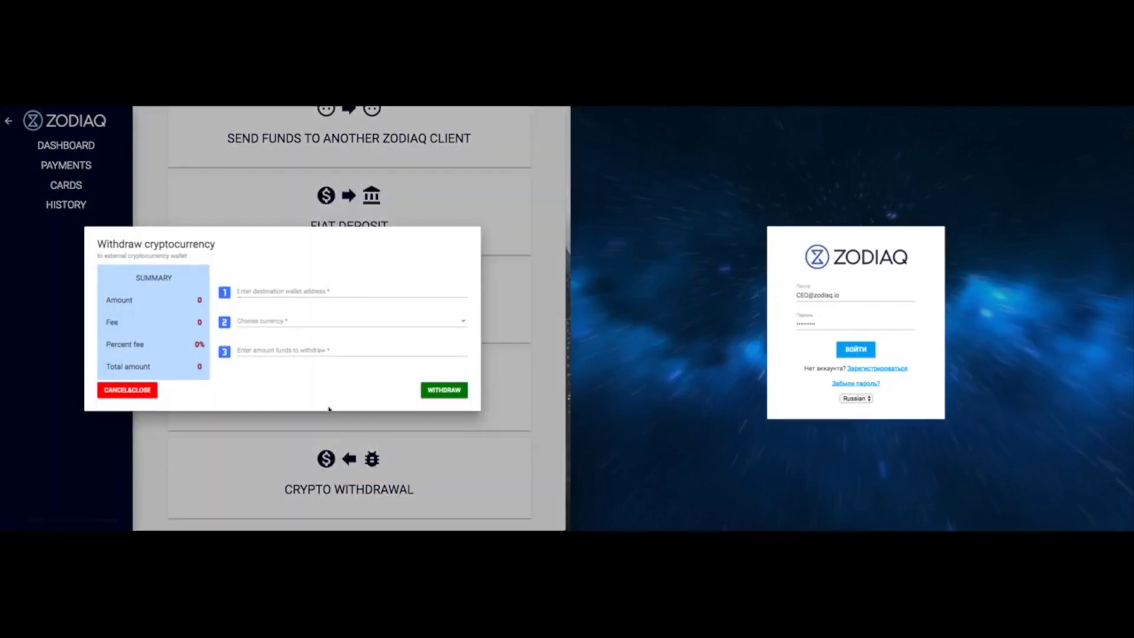
click(142, 394)
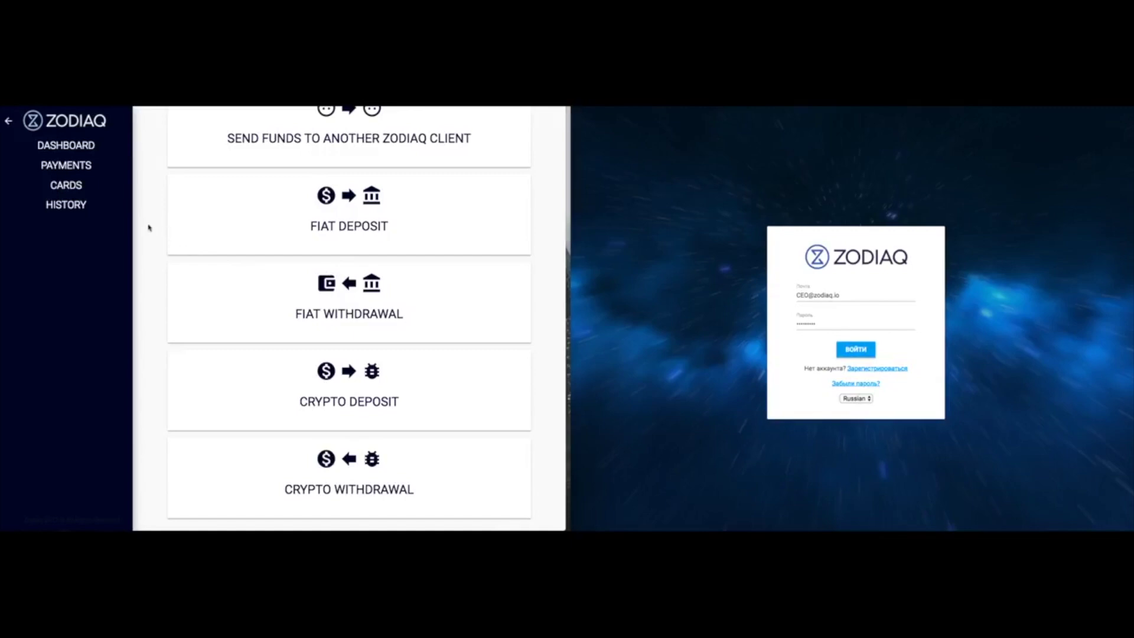
On the Cards page, add a new card with the saved billing address and submit
click(69, 186)
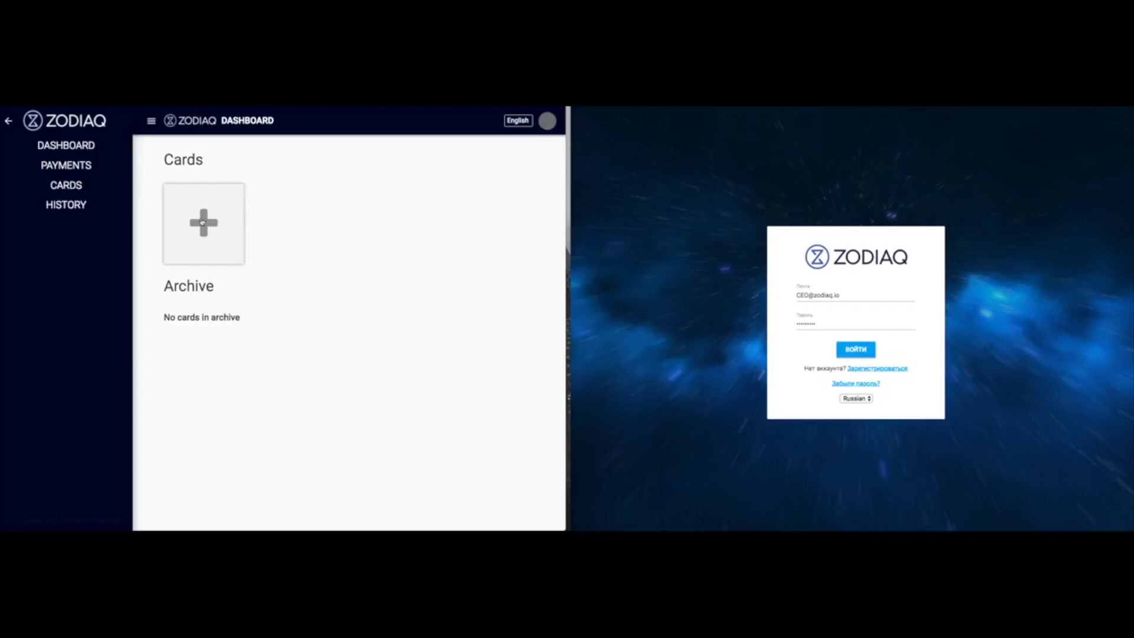
click(203, 224)
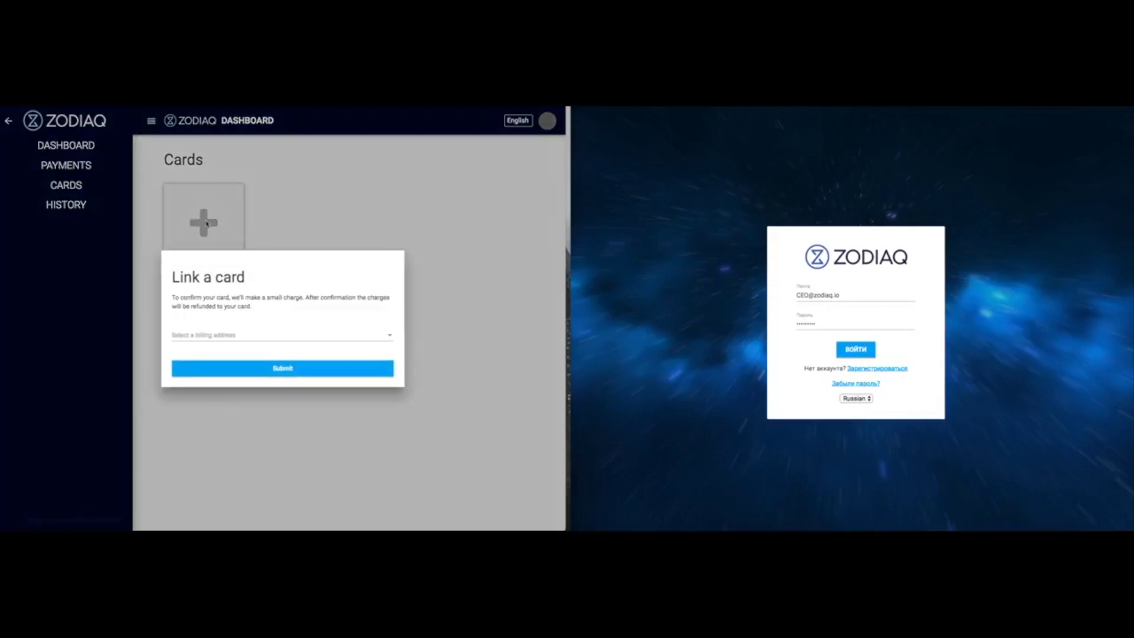
click(222, 335)
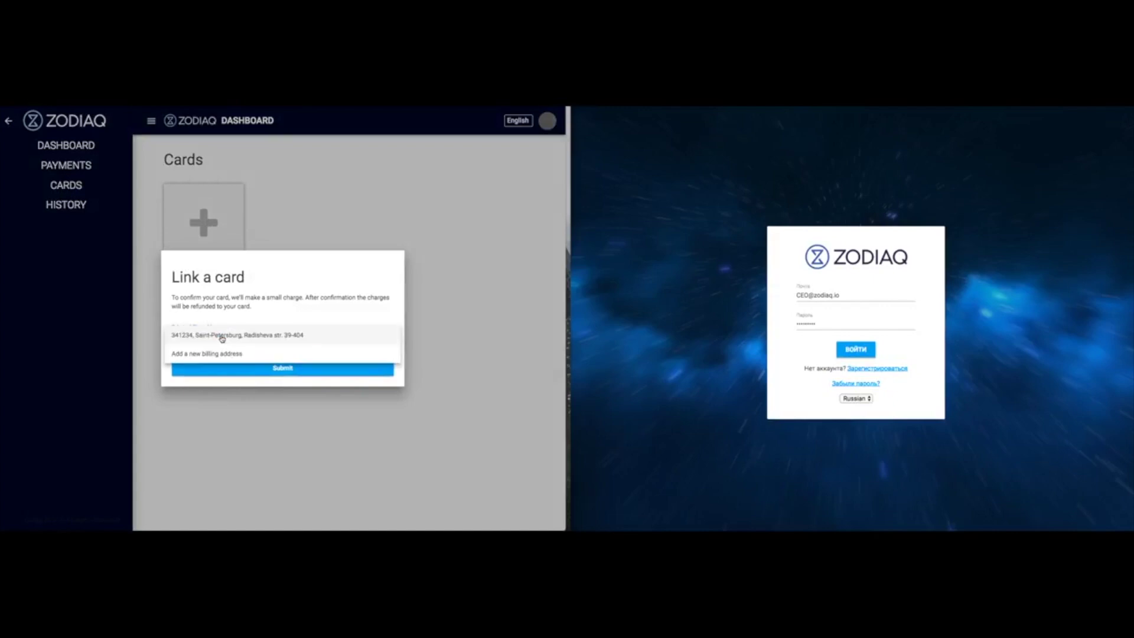
click(246, 335)
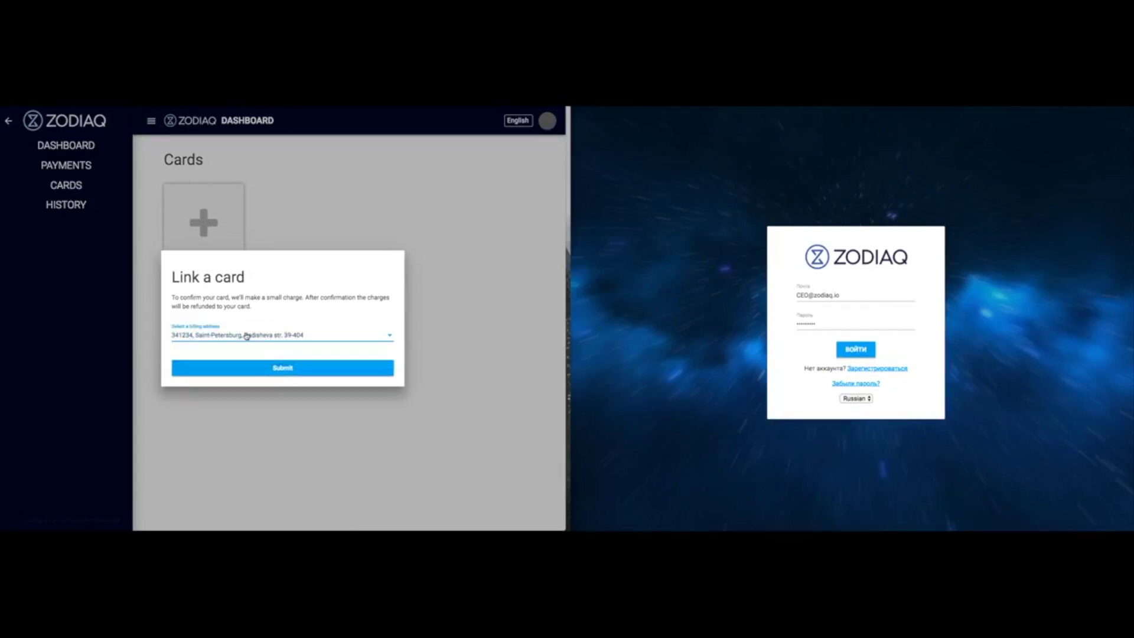
click(290, 370)
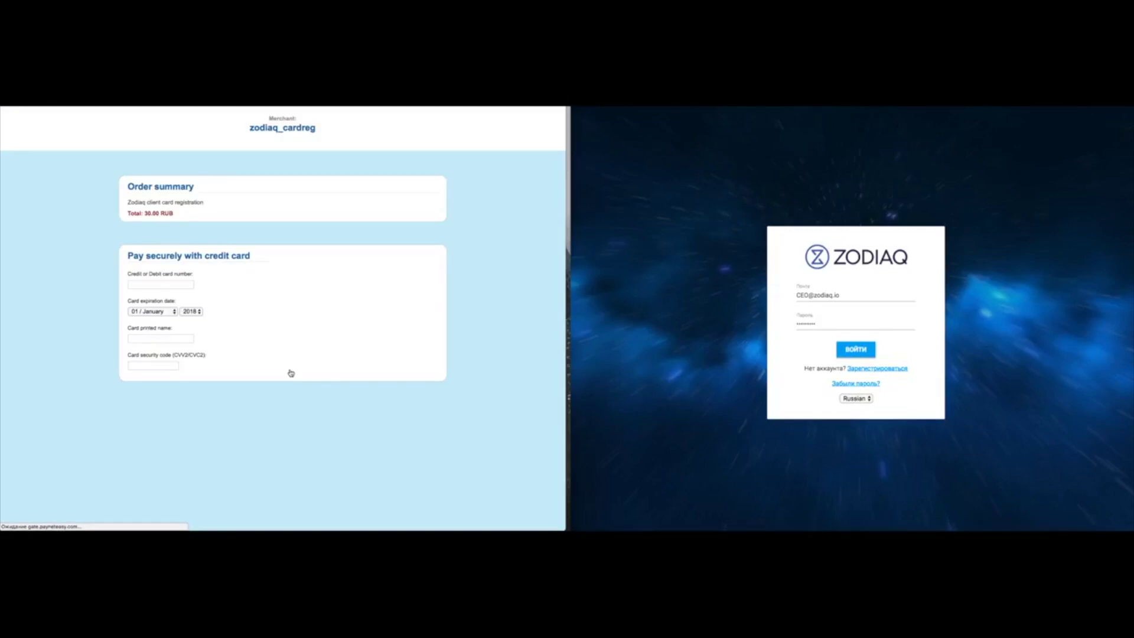
Enter the card number, June 2019 expiry, cardholder name and CVV, then process the 30.00 RUB payment
click(161, 285)
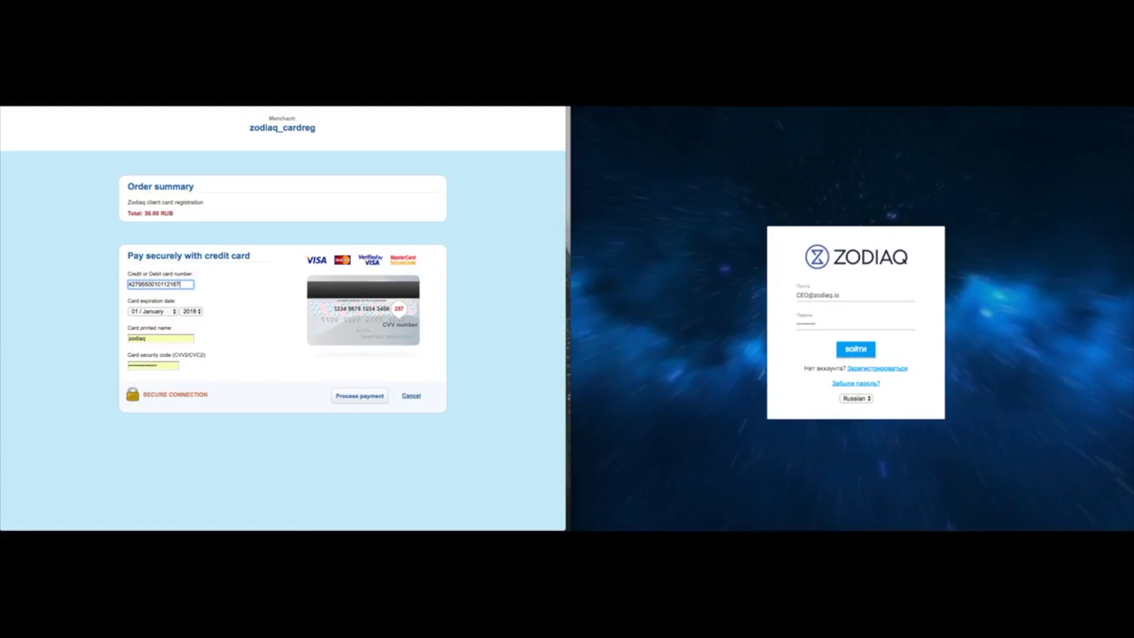
click(175, 313)
click(168, 352)
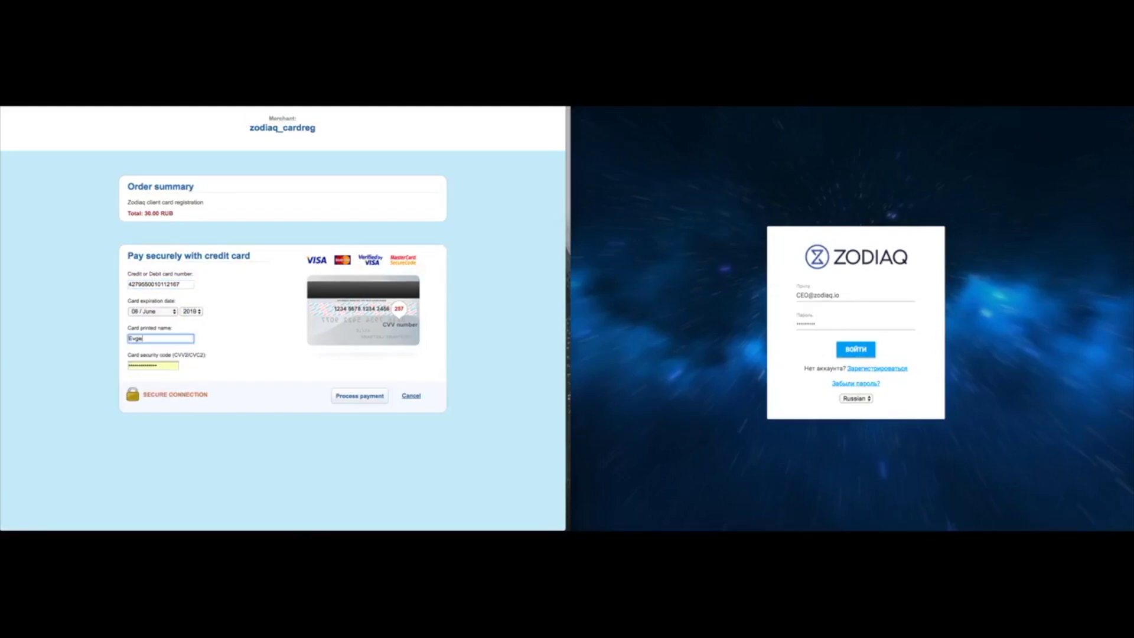
double_click(170, 366)
text(•••)
click(361, 400)
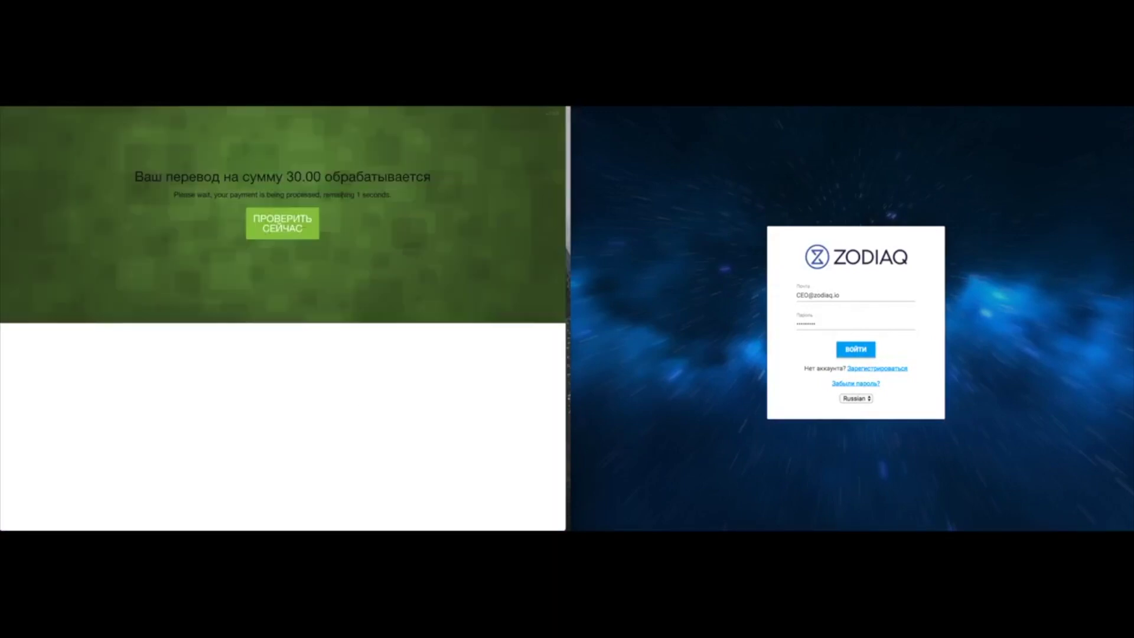
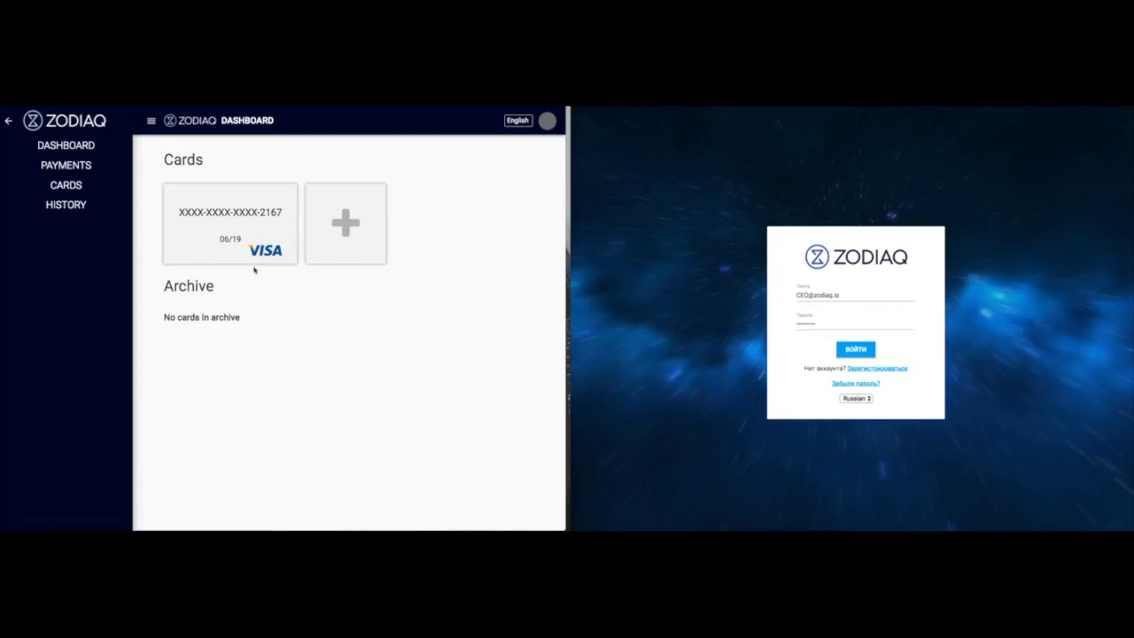
Check the saved VISA card, then log the second client in with its password and SMS code, refreshing balances to 10164 USD
click(237, 237)
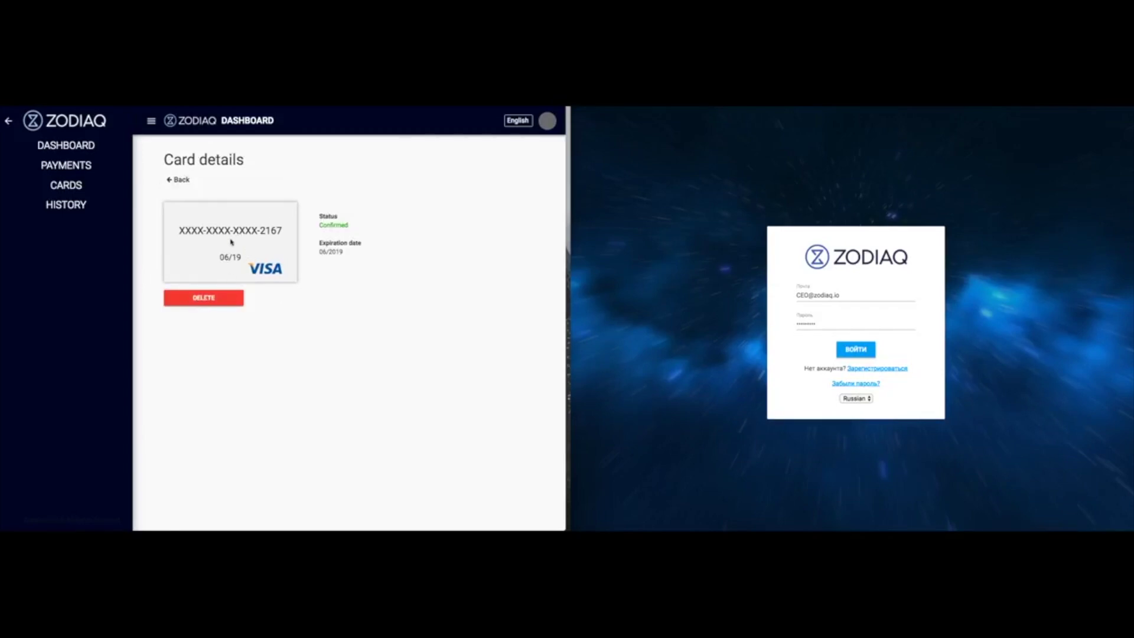
click(184, 182)
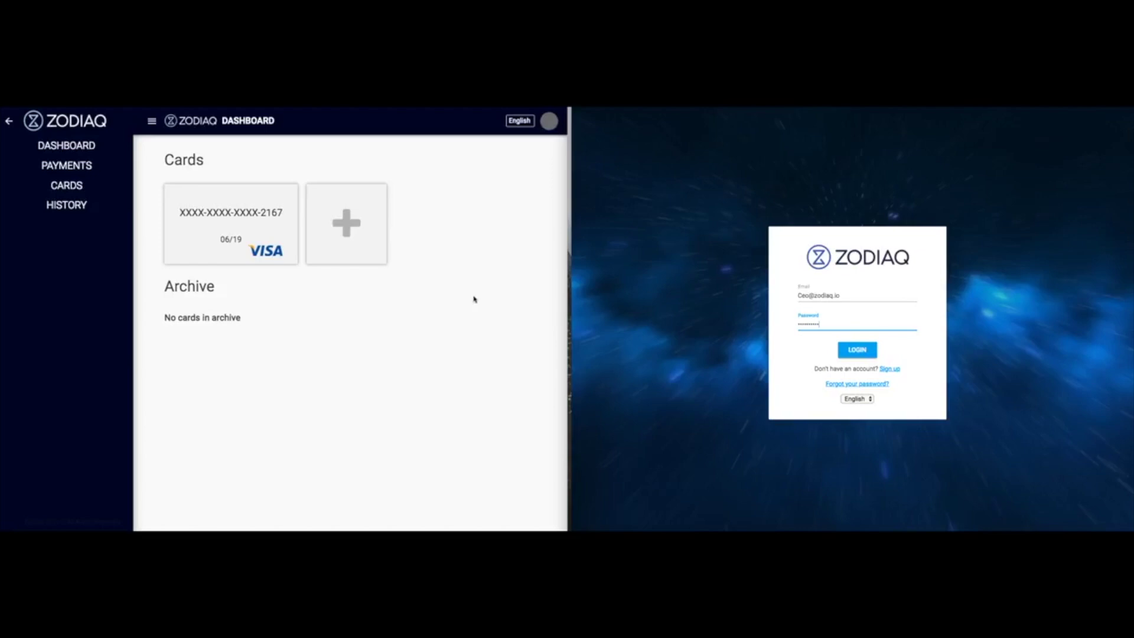
click(821, 295)
double_click(813, 325)
click(853, 351)
key(Return)
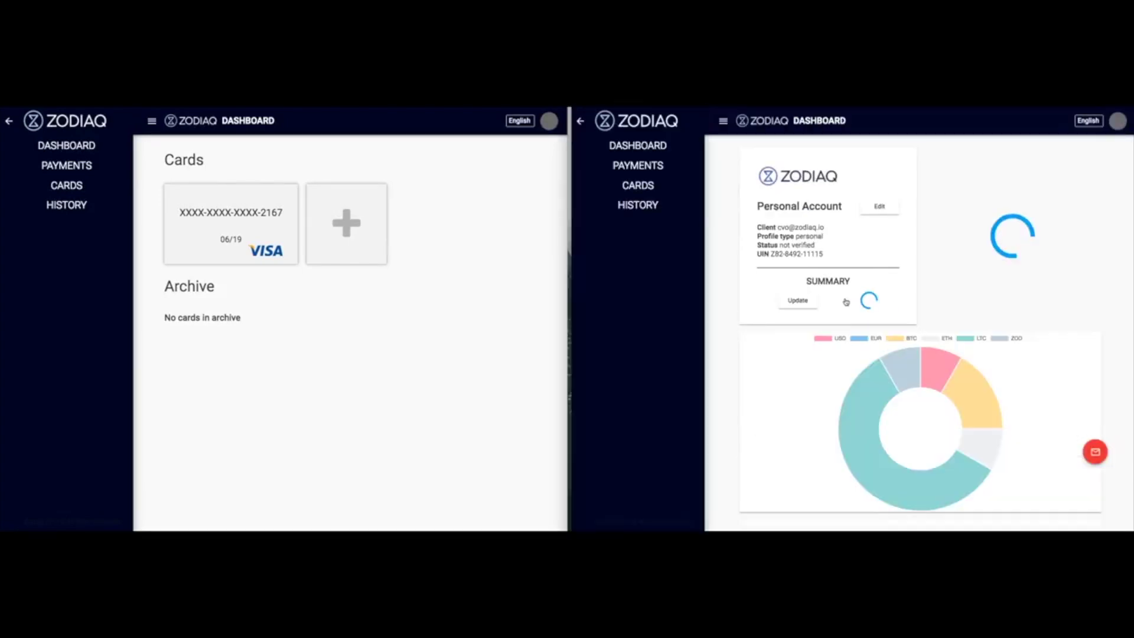
click(845, 301)
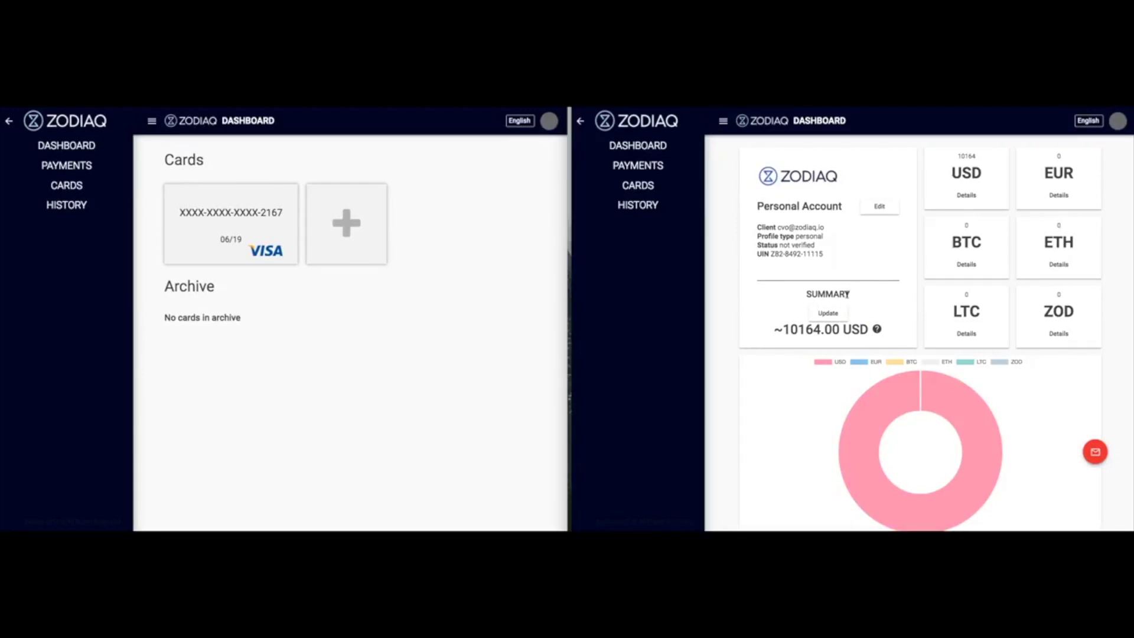
From Payments on the first account, choose Convert Funds to Another Currency
click(81, 171)
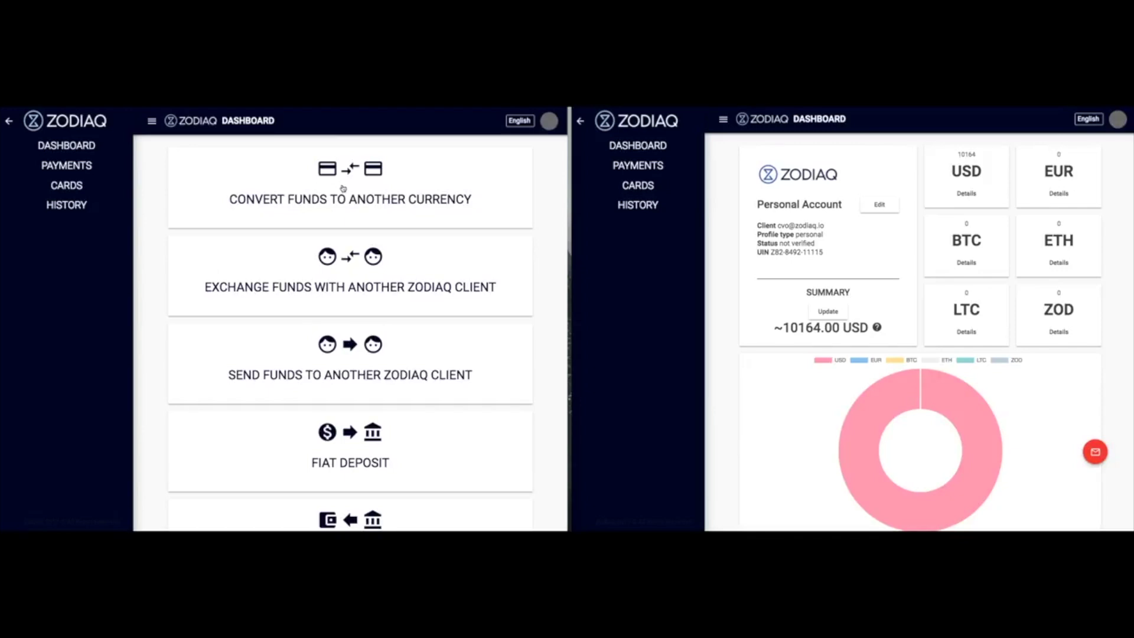
click(343, 188)
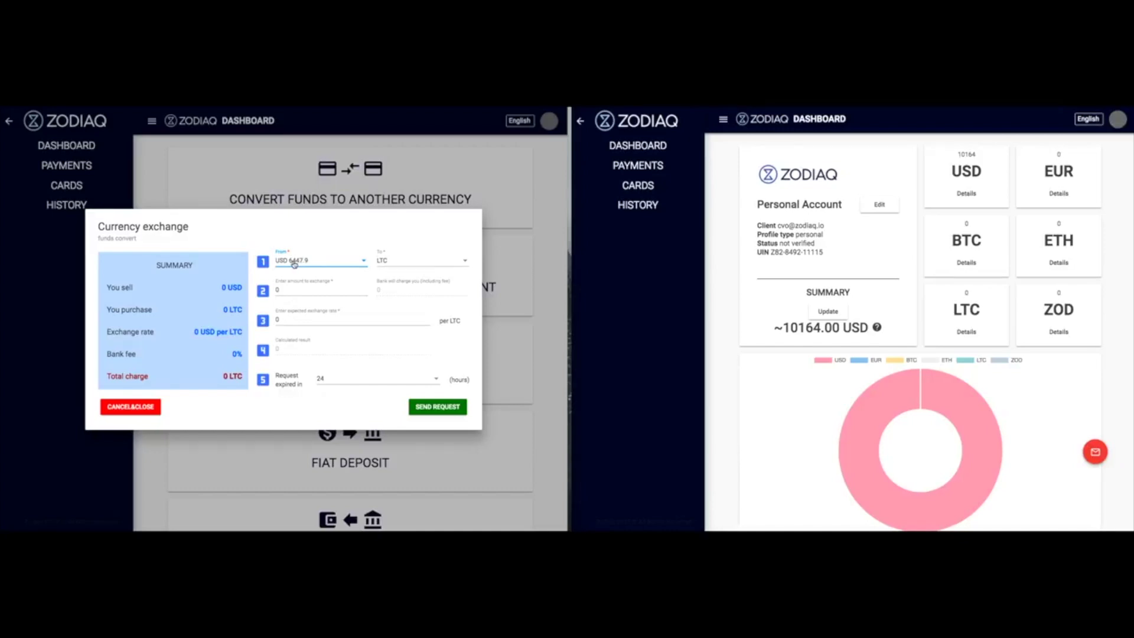
Make BTC the currency to receive and enter 8420 as the USD amount
click(391, 259)
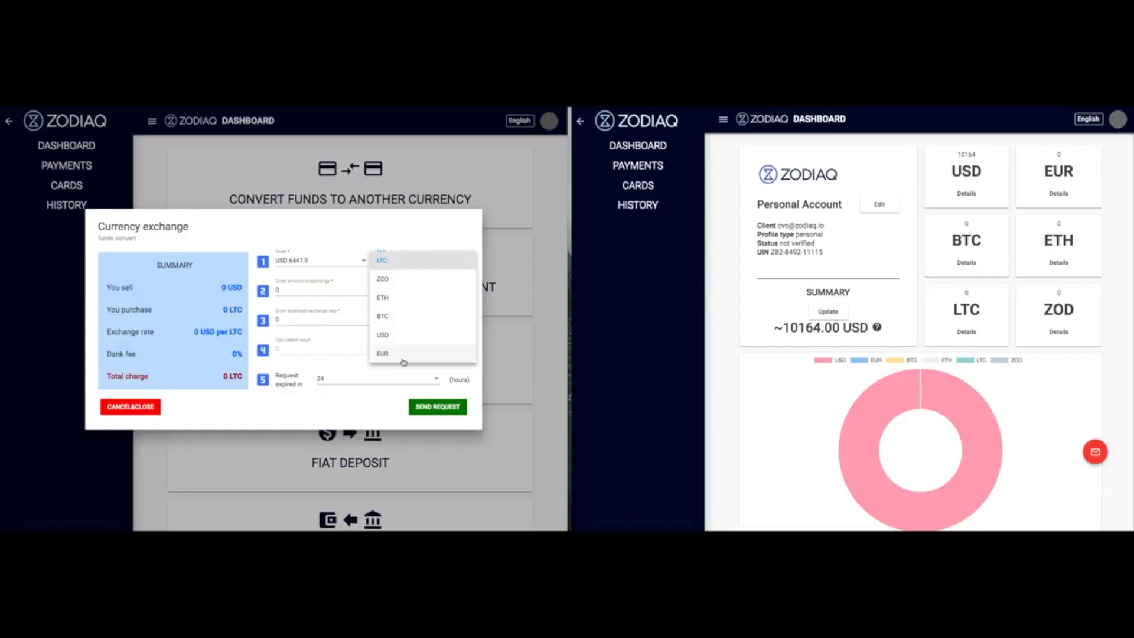
click(400, 318)
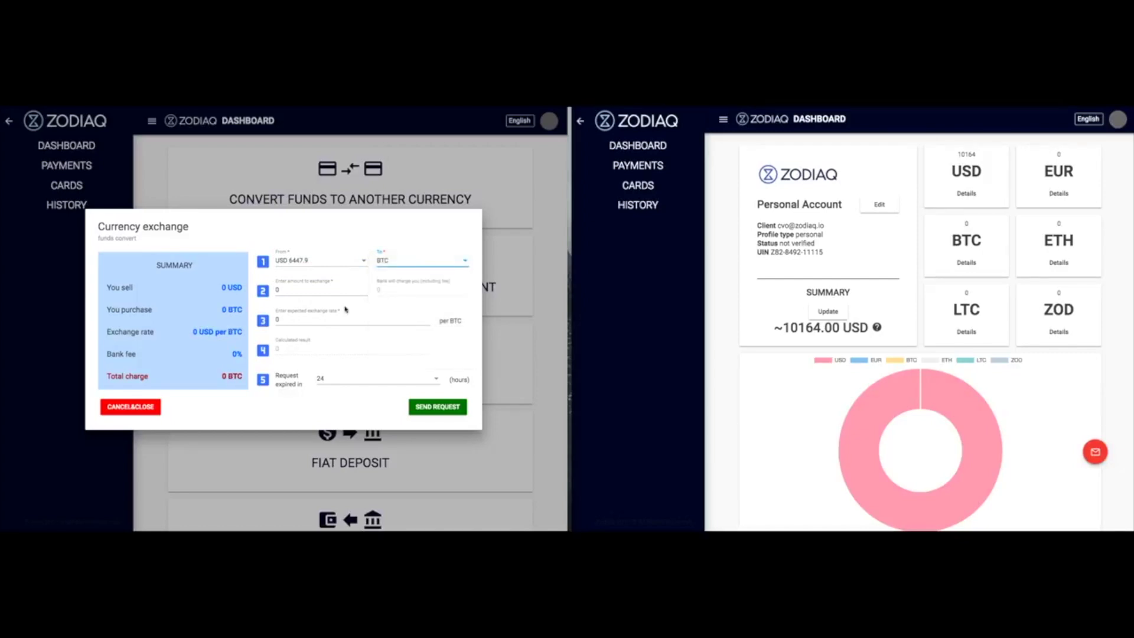
click(286, 290)
key(BackSpace)
text(8)
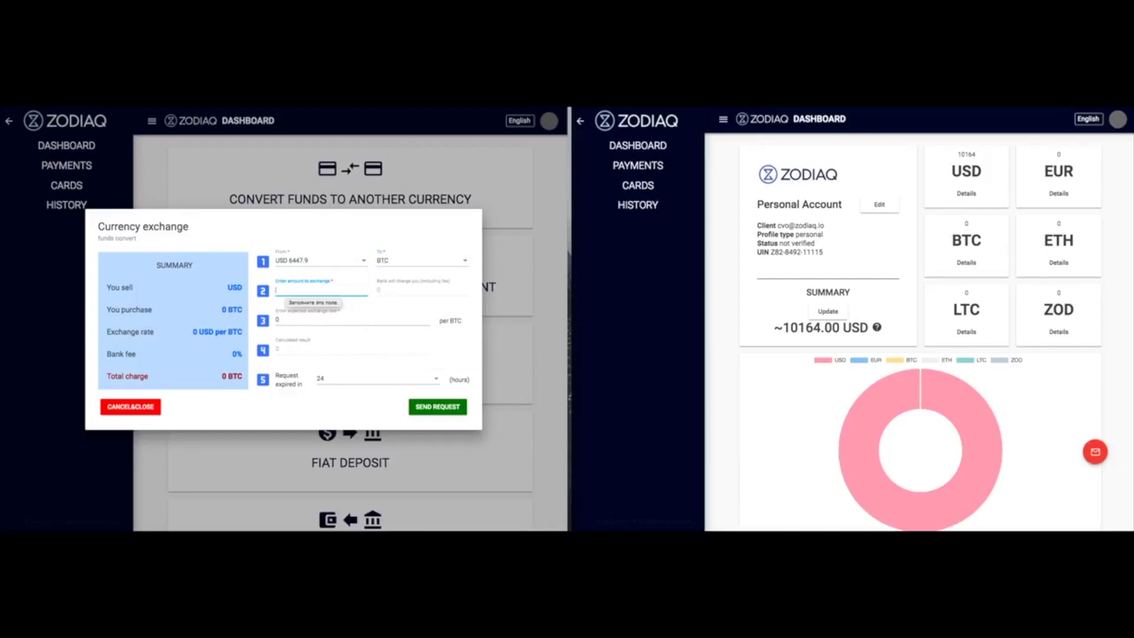
text(420)
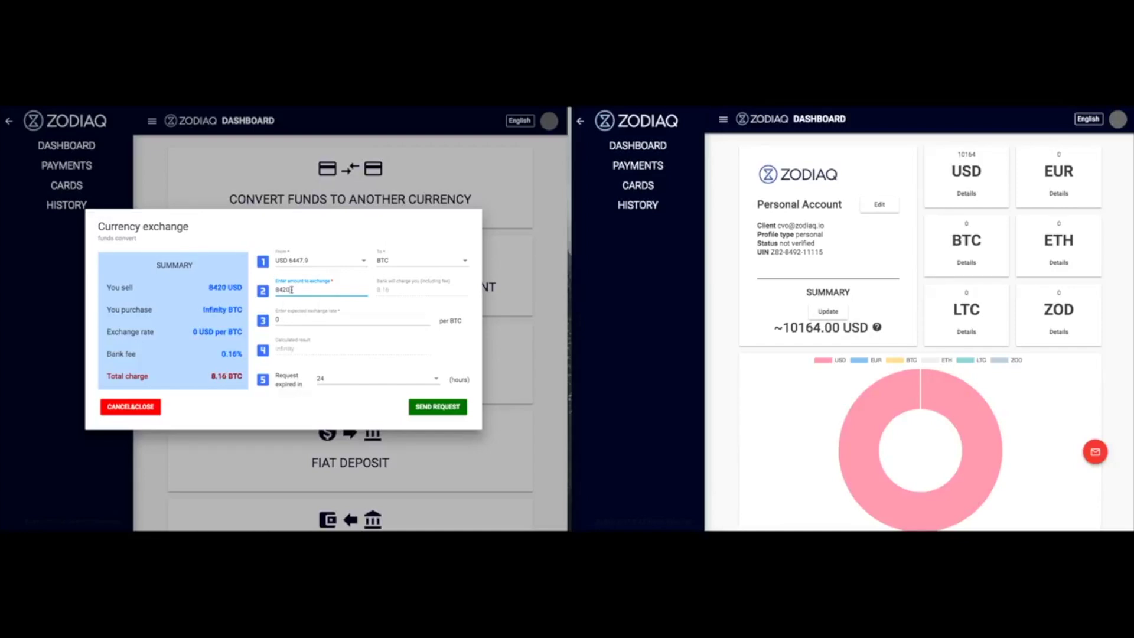
click(305, 321)
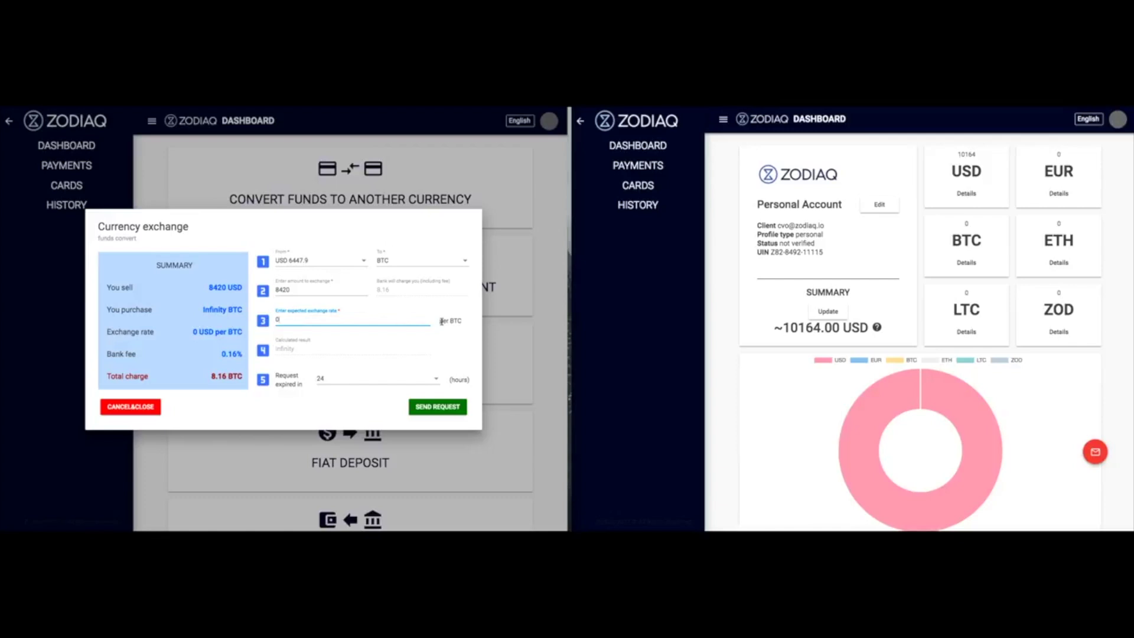
Set the exchange to sell 5000 USD at 8420 USD per BTC, giving 0.59382423 BTC
key(BackSpace)
text(8420)
click(277, 290)
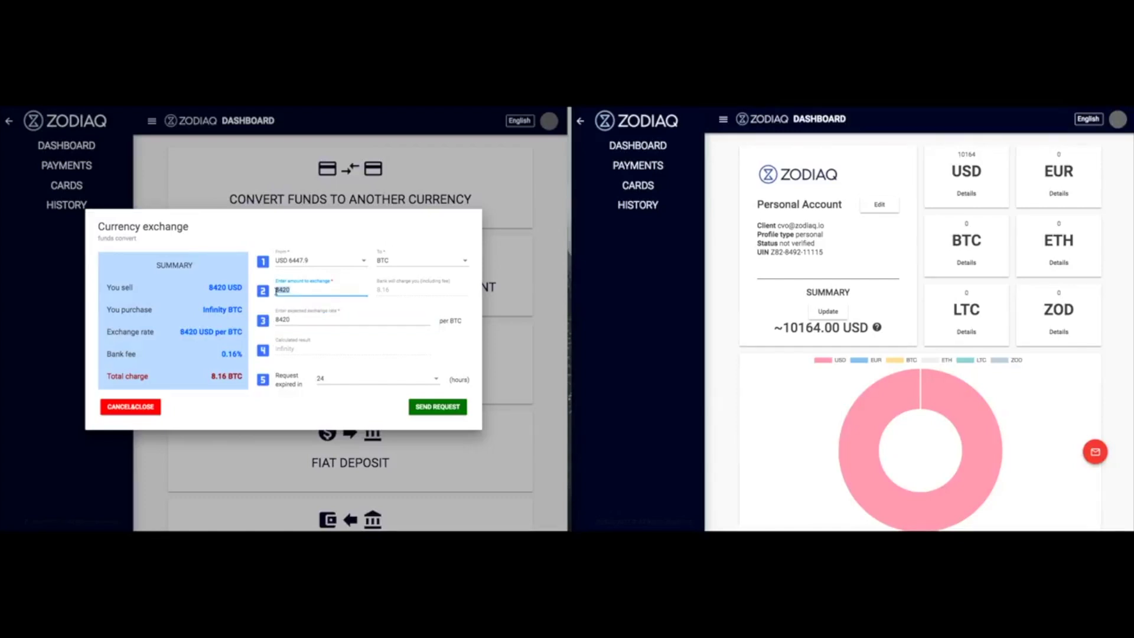
text(10000)
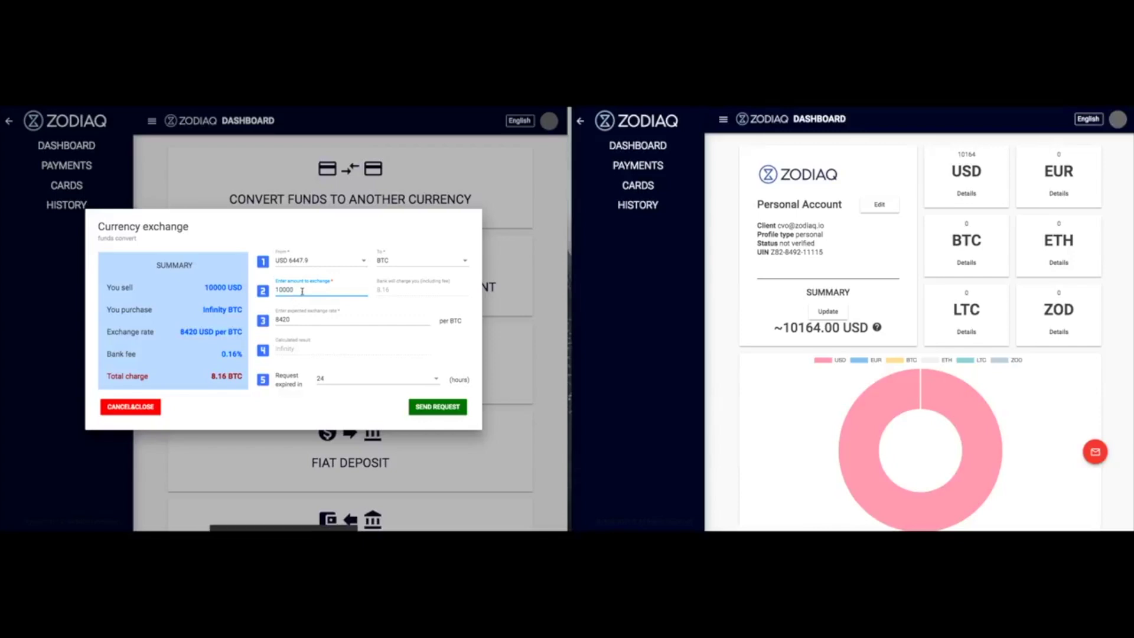
click(294, 319)
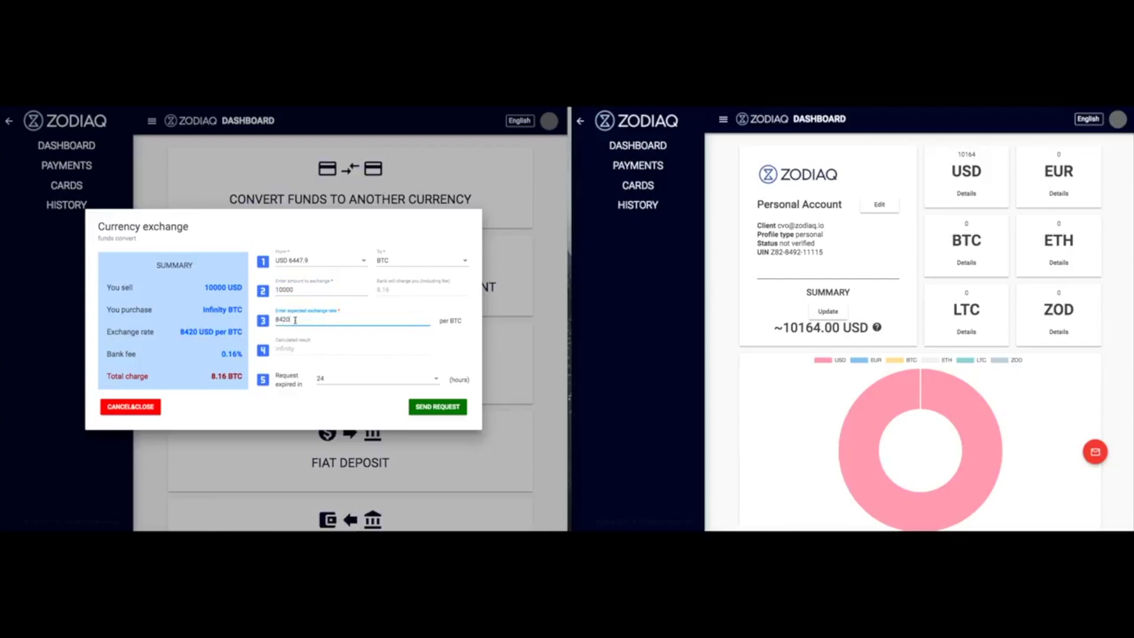
click(299, 350)
click(295, 288)
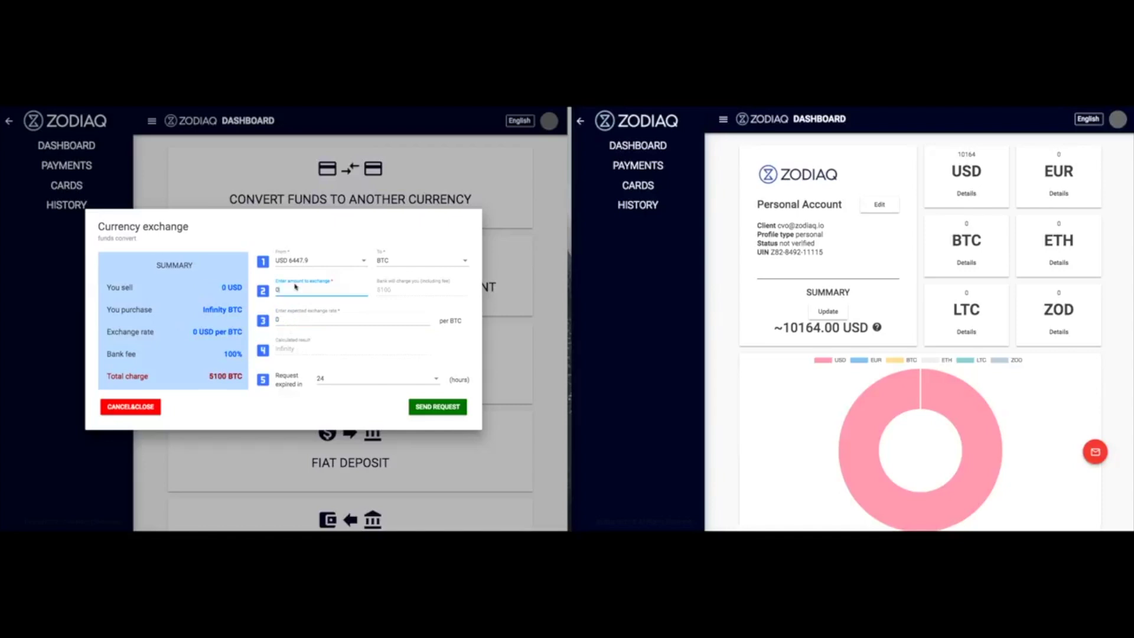
key(BackSpace)
text(5000)
click(280, 320)
key(BackSpace)
text(8420)
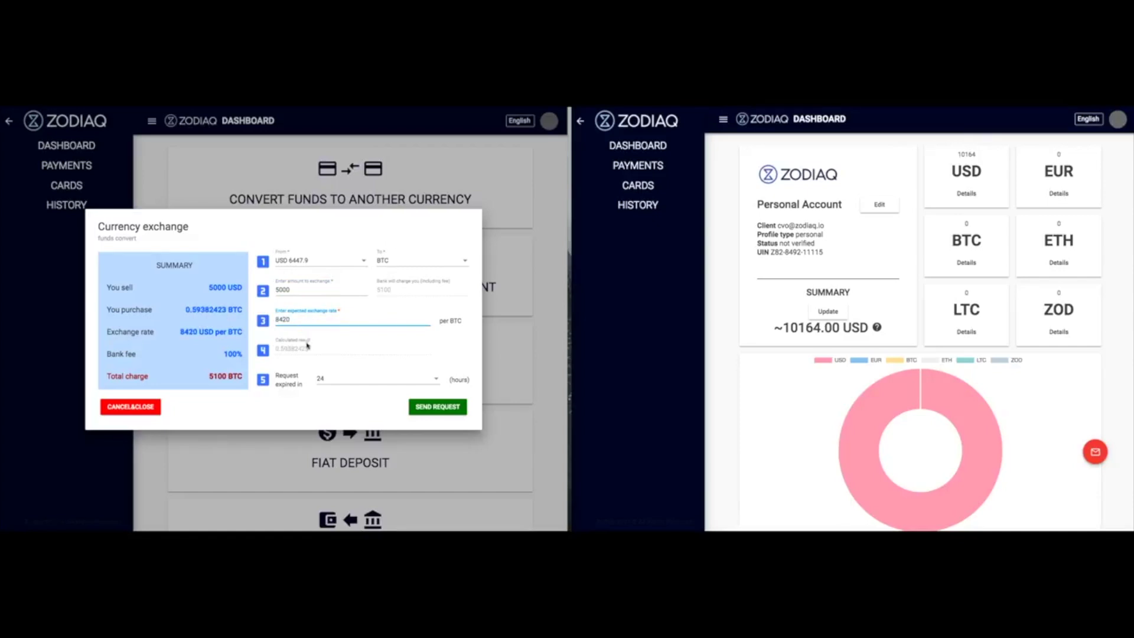
click(308, 350)
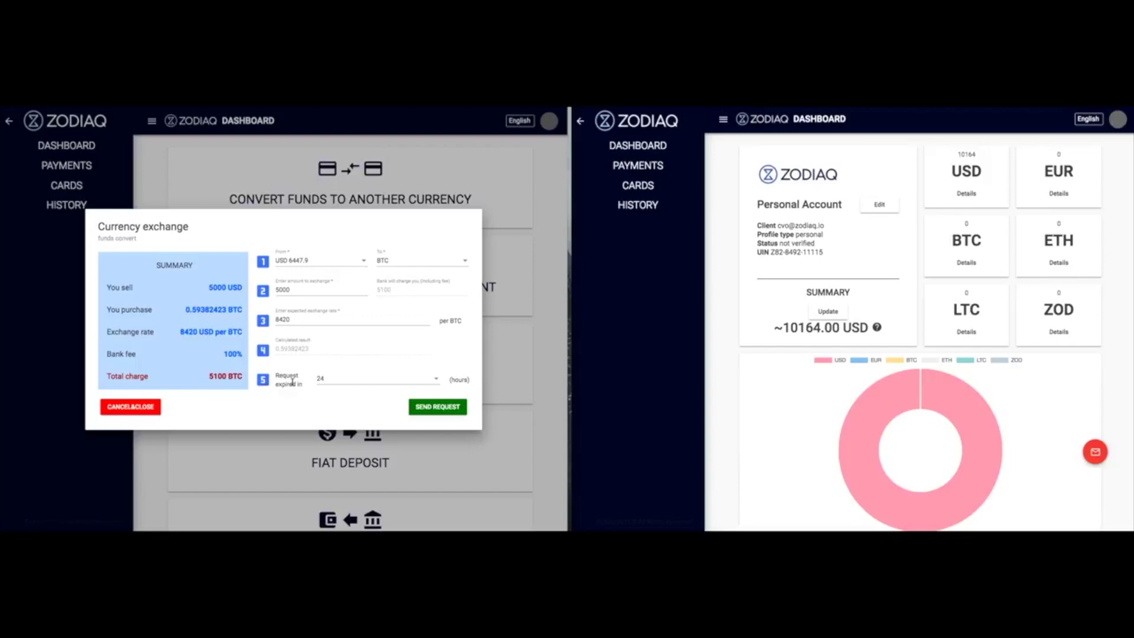
Keep the 24-hour expiry, send the request and enter the confirmation code
click(377, 384)
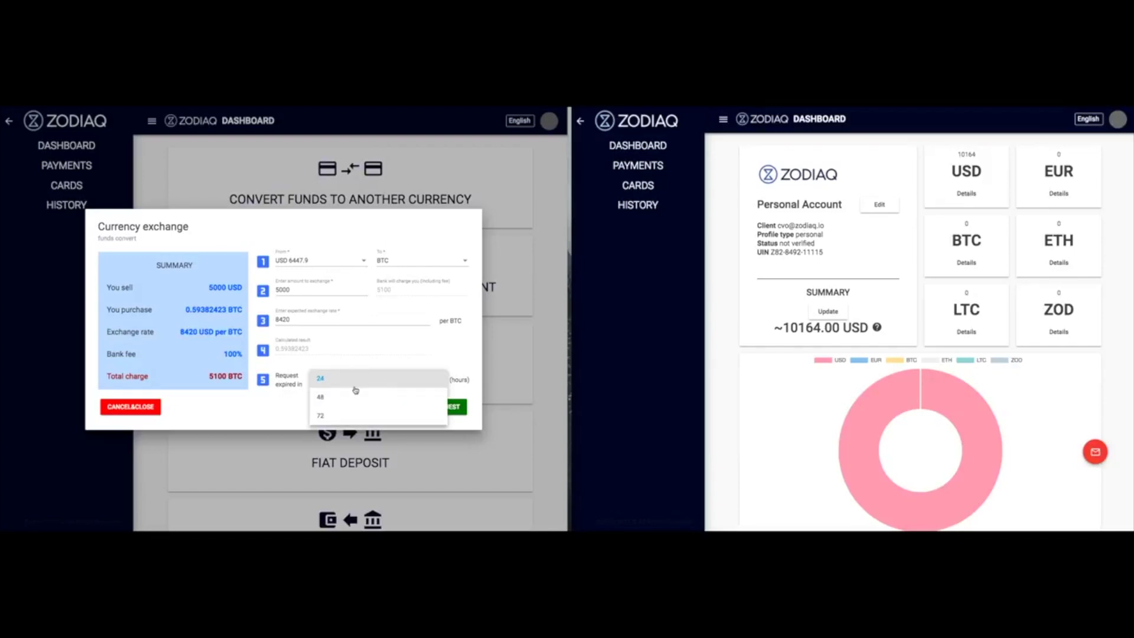
click(300, 400)
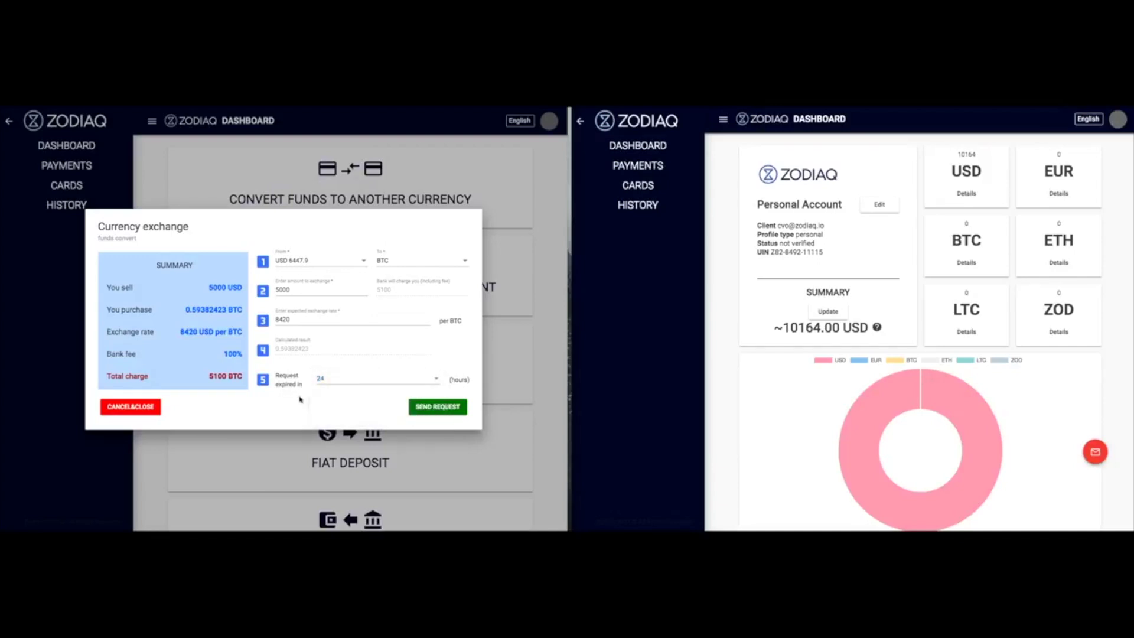
click(438, 407)
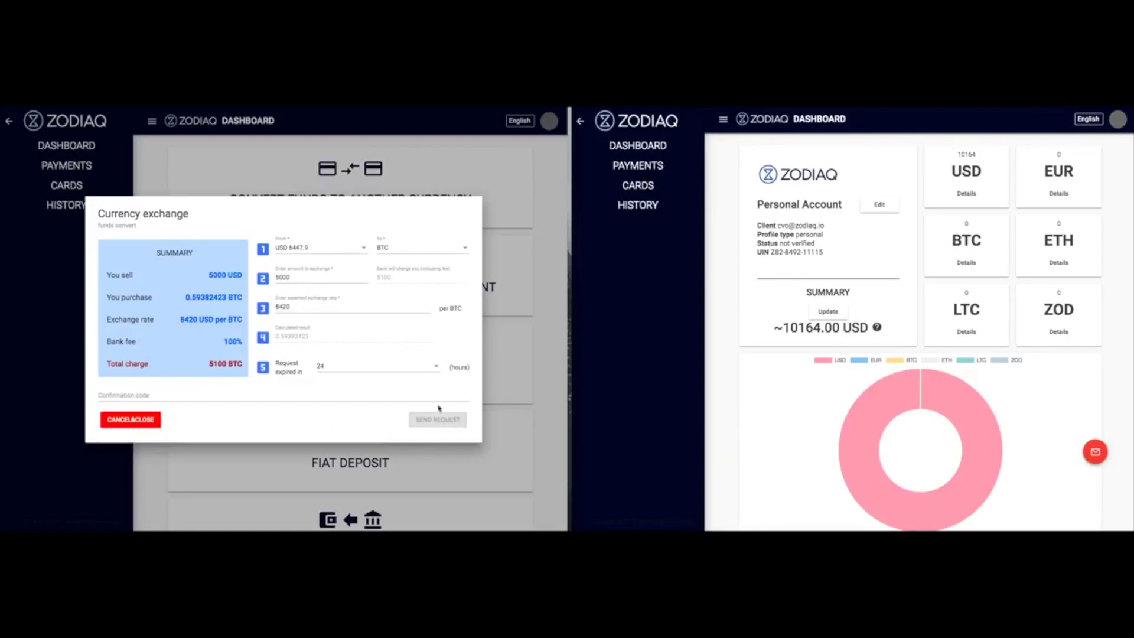
click(439, 396)
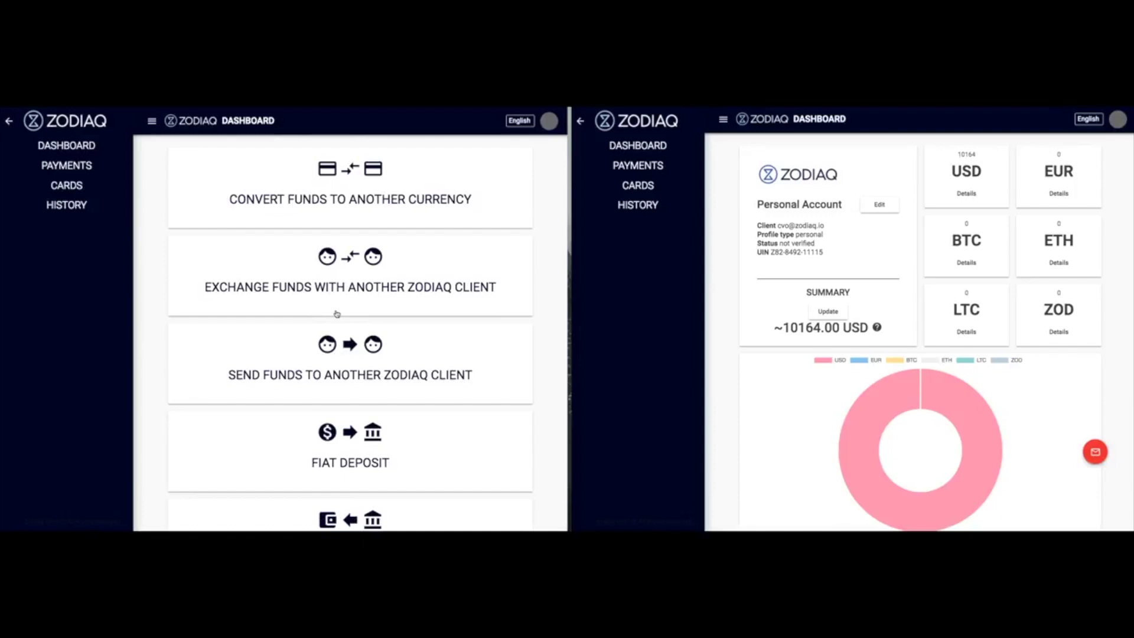
click(83, 153)
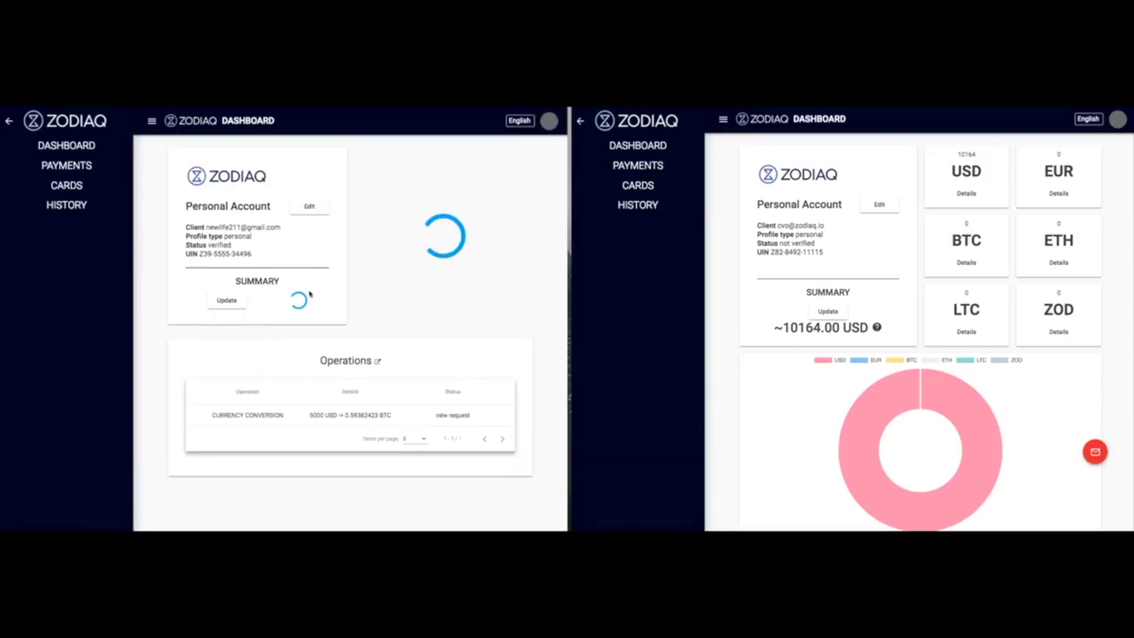
scroll(325, 297, down, 3)
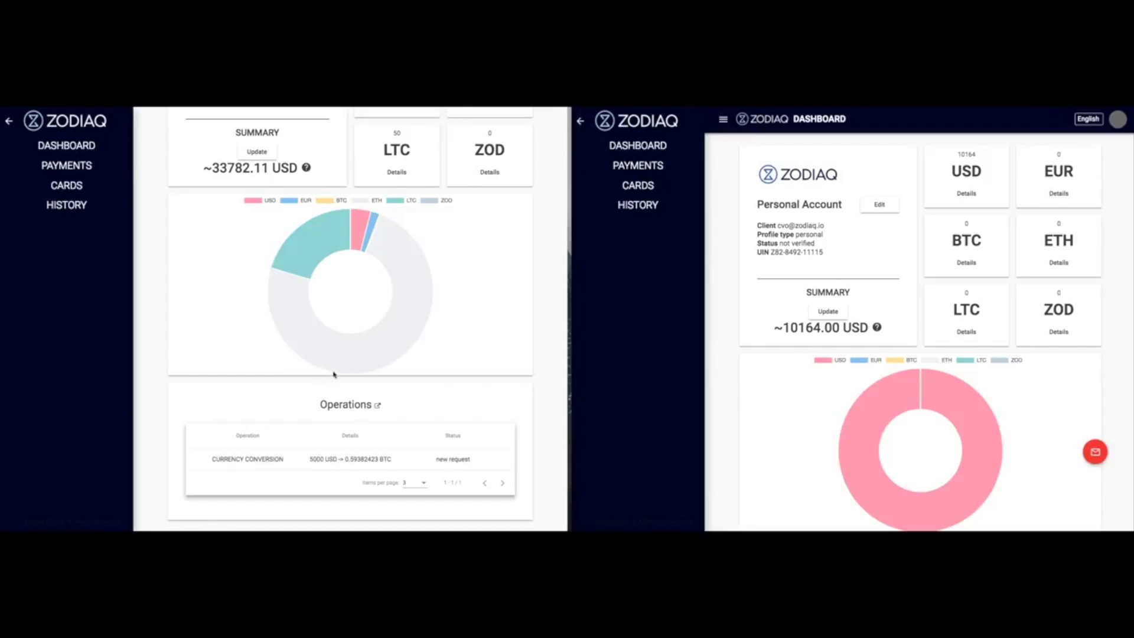
scroll(331, 298, up, 2)
scroll(332, 300, up, 1)
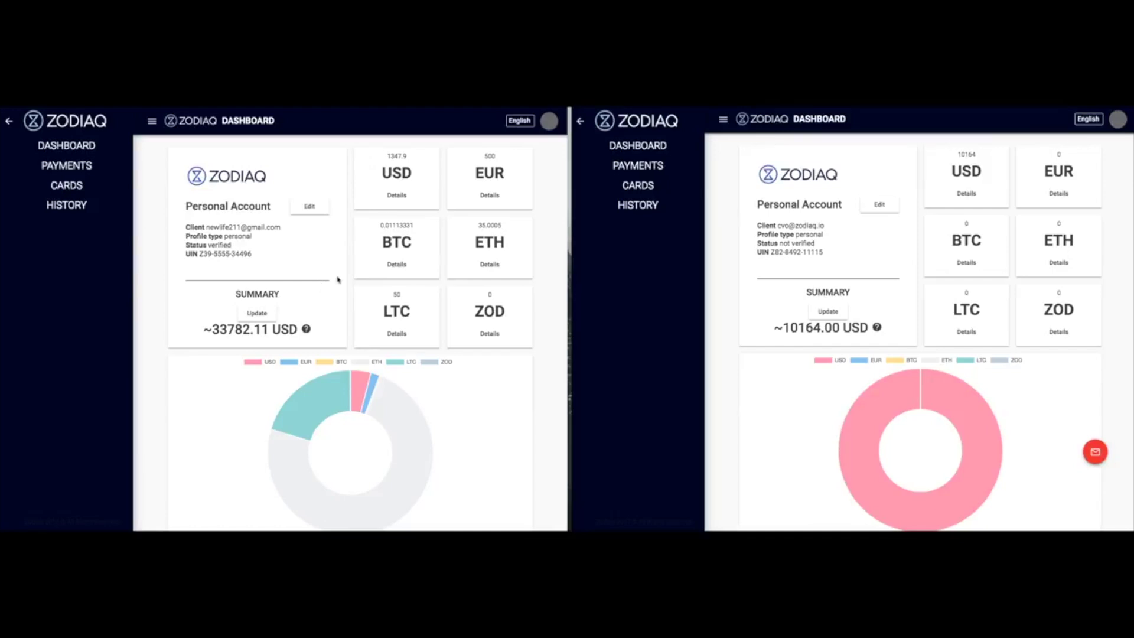
key(super+r)
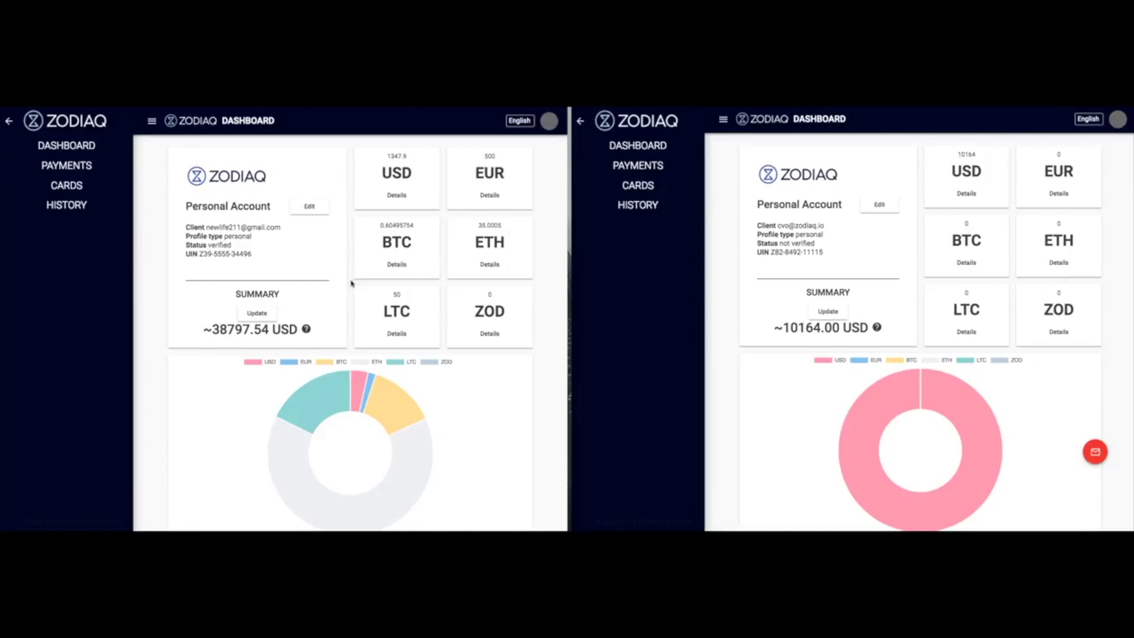
scroll(354, 284, down, 1)
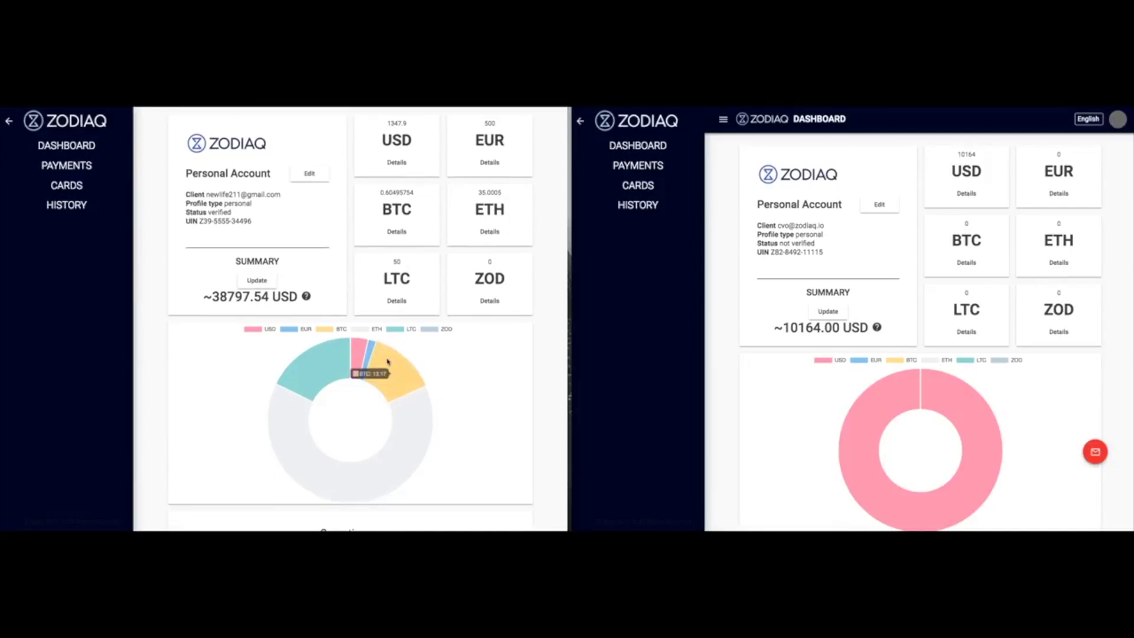
mouse_move(359, 356)
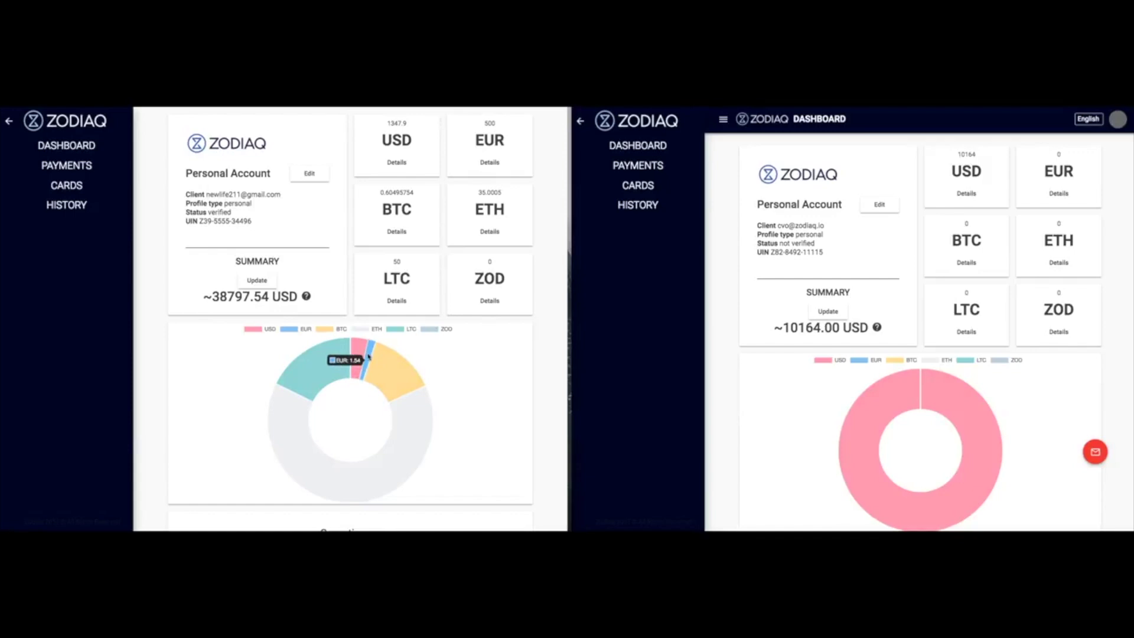
mouse_move(312, 439)
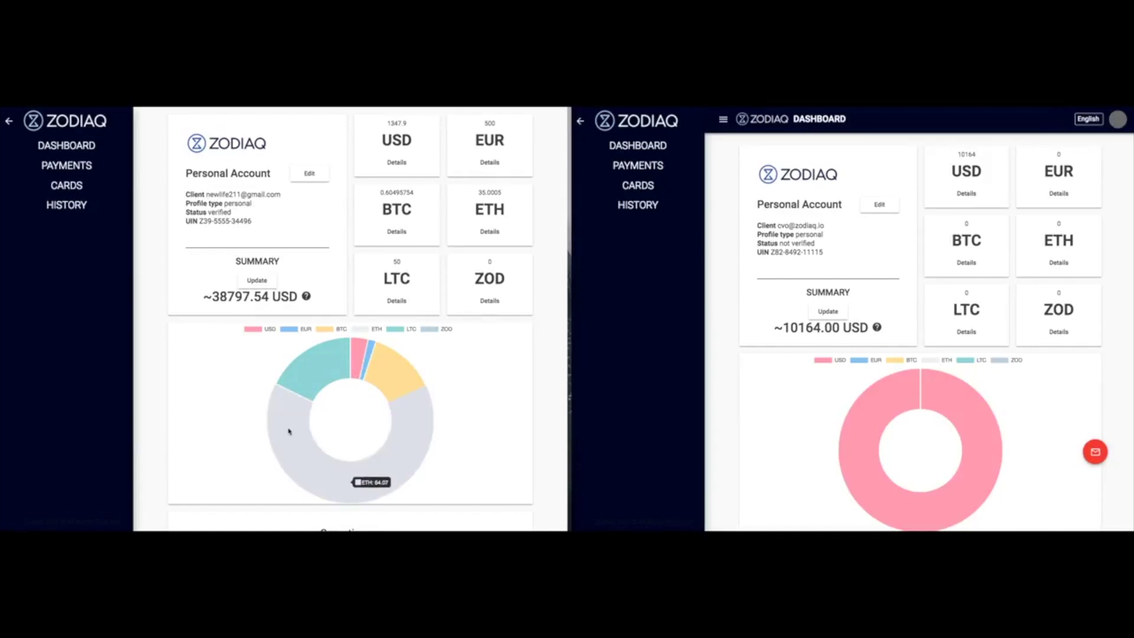
mouse_move(307, 381)
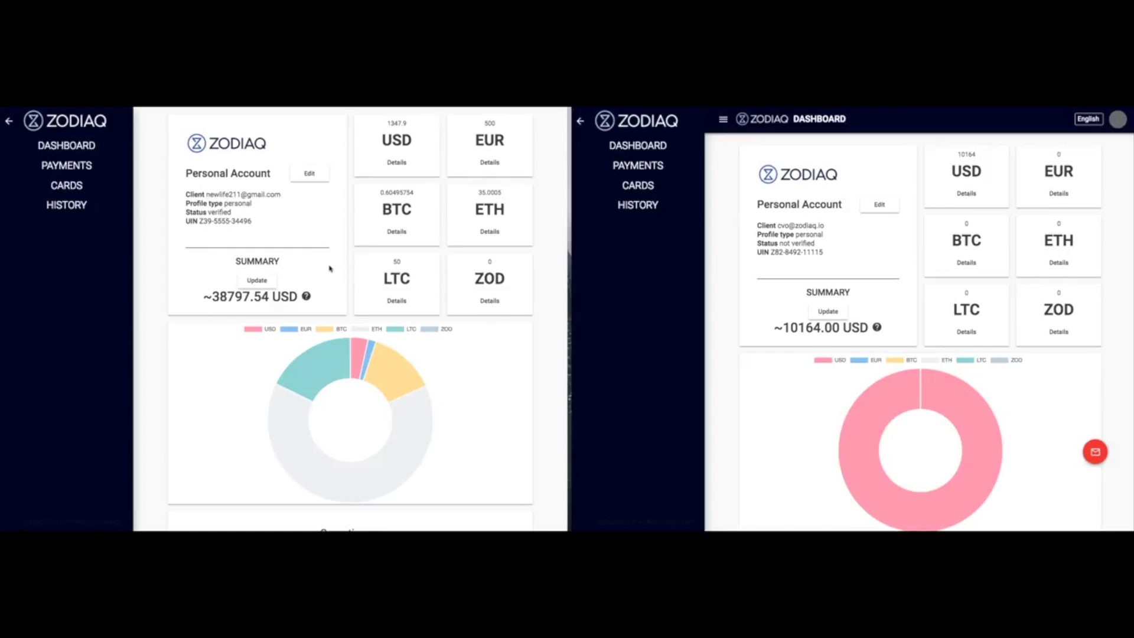
From Payments, choose 'Exchange funds with another ZODIAQ client'
click(69, 166)
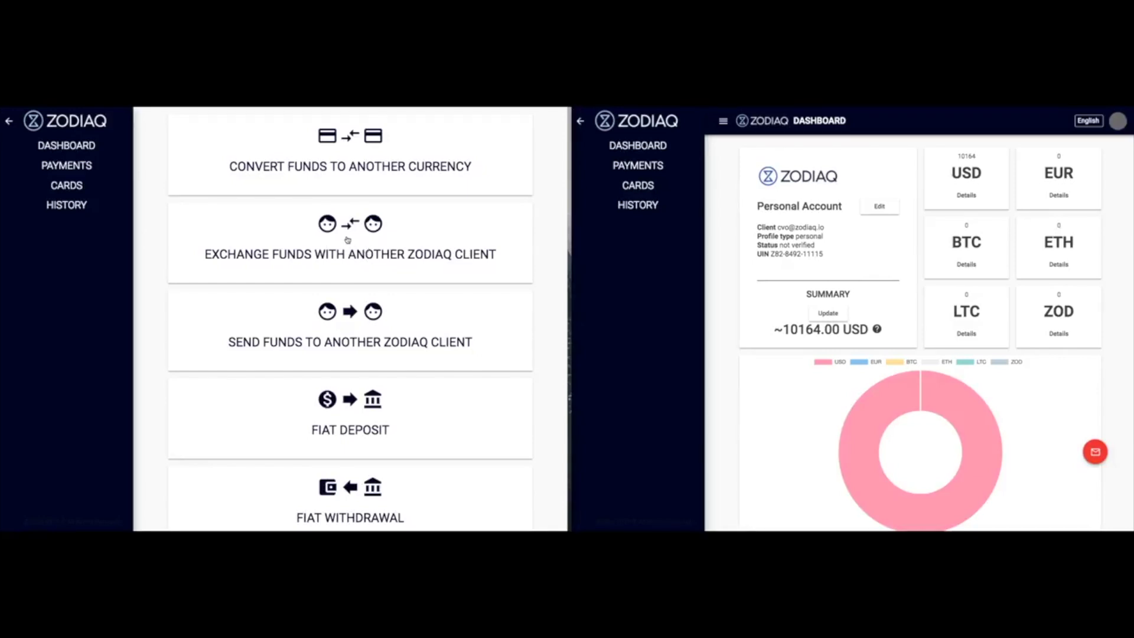
click(348, 239)
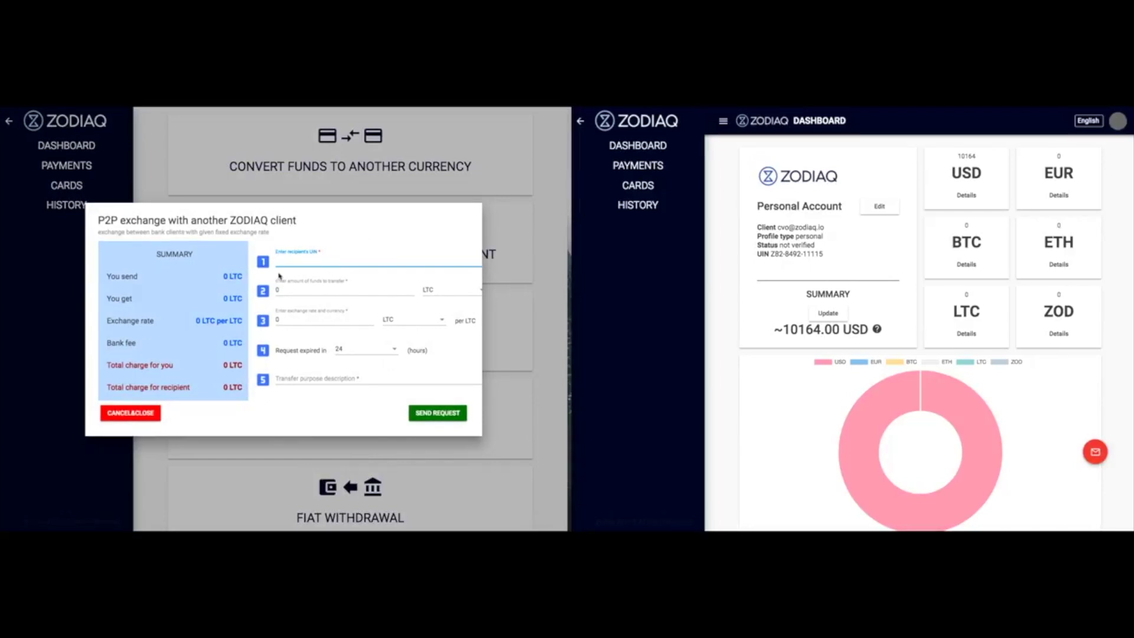
Paste the recipient's UIN and enter 0.5819477454 BTC as the amount to send
click(294, 260)
key(ctrl+v)
click(441, 290)
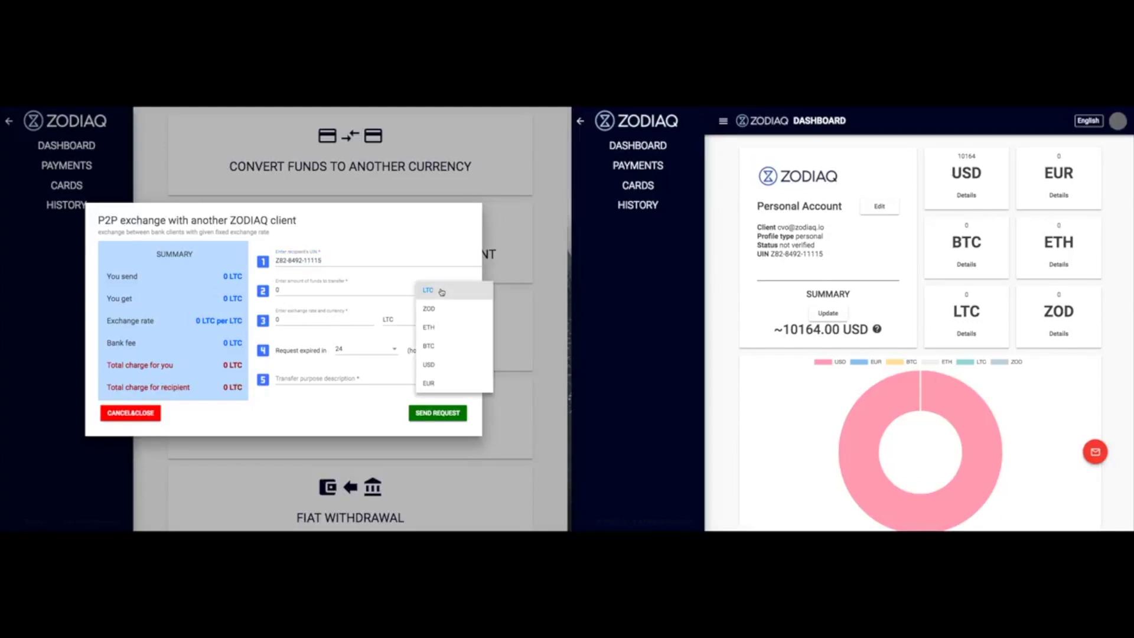
click(439, 351)
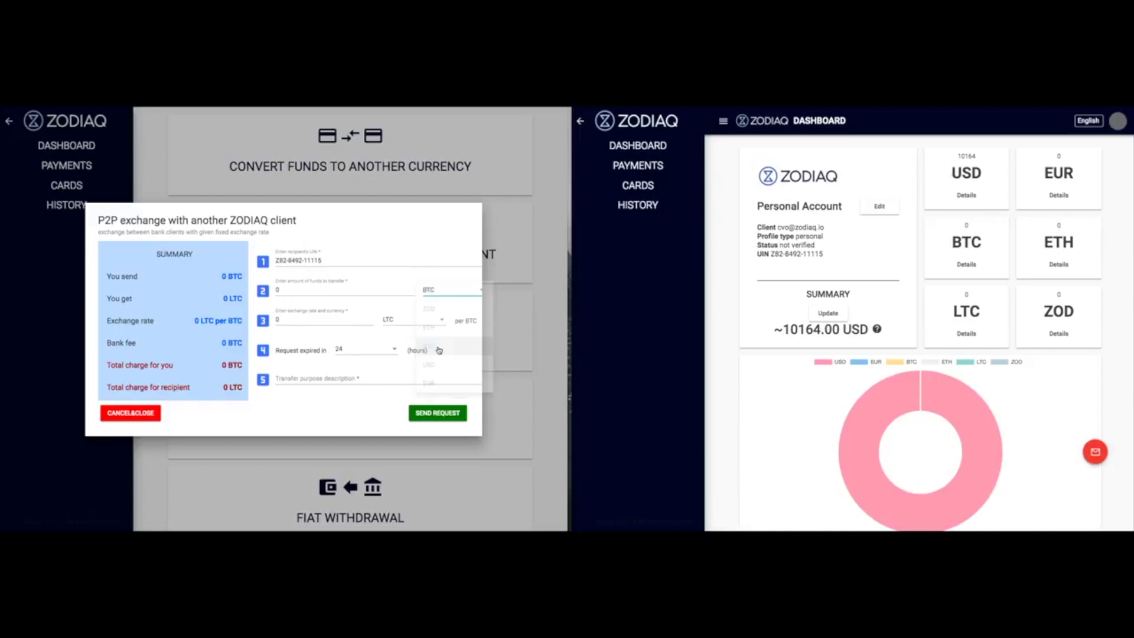
click(284, 291)
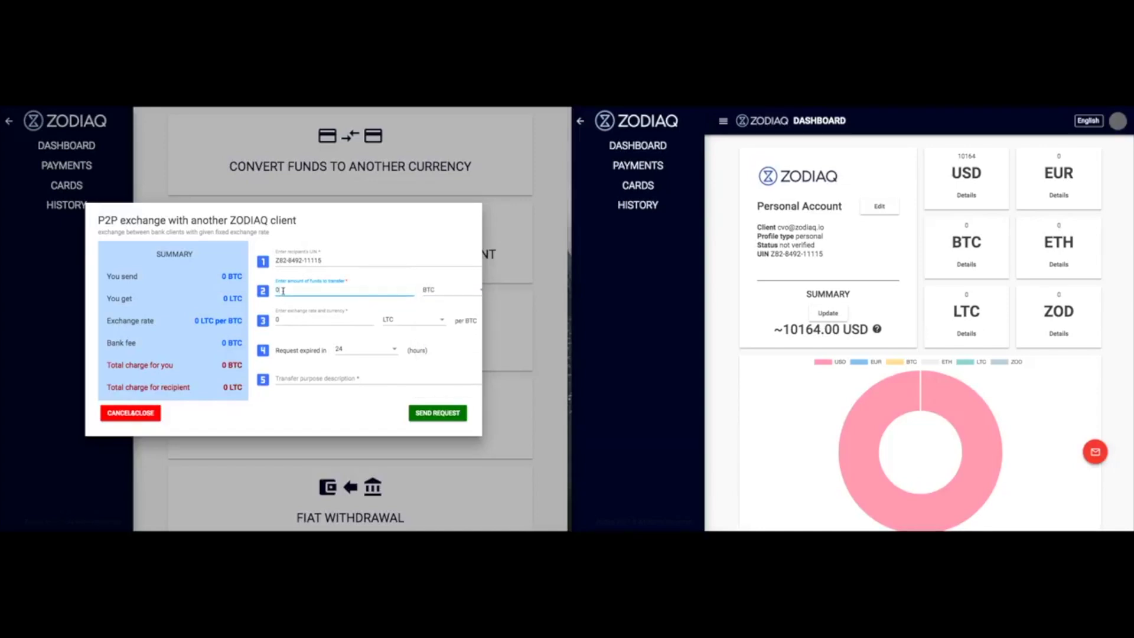
text(.581)
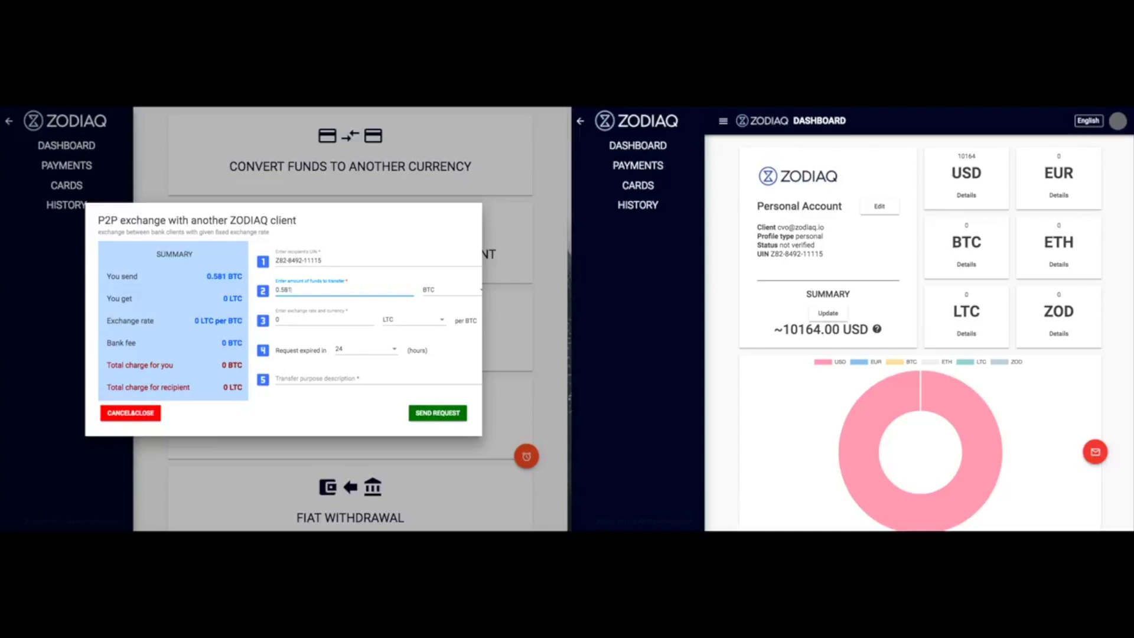
text(9477454)
Set the exchange rate to 8500
click(294, 319)
text(0)
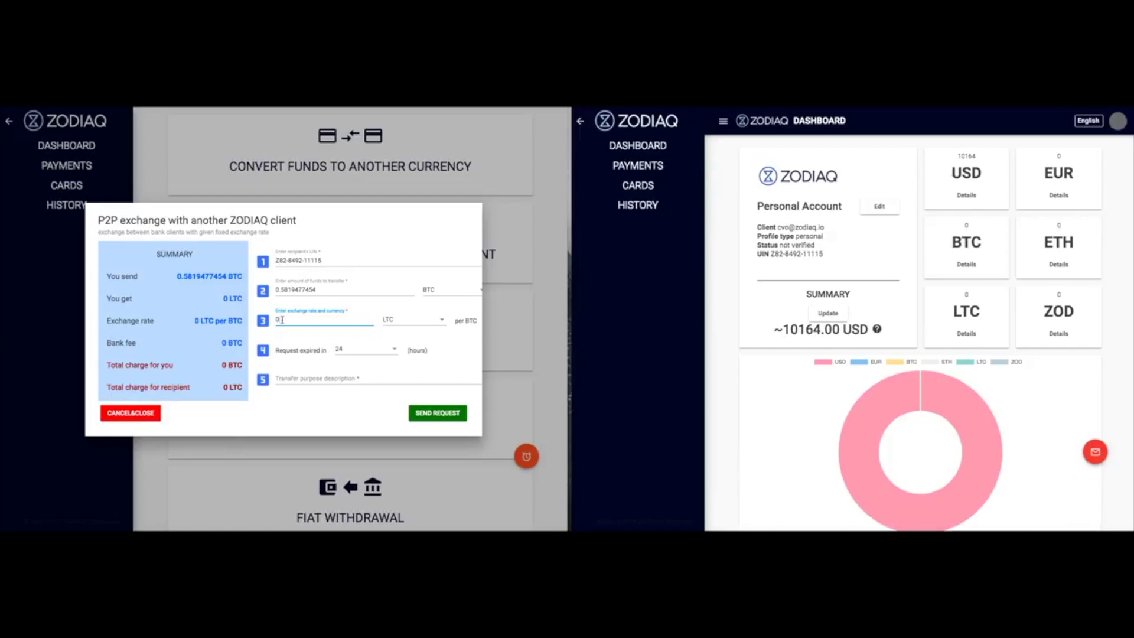
key(BackSpace)
text(8500)
click(407, 320)
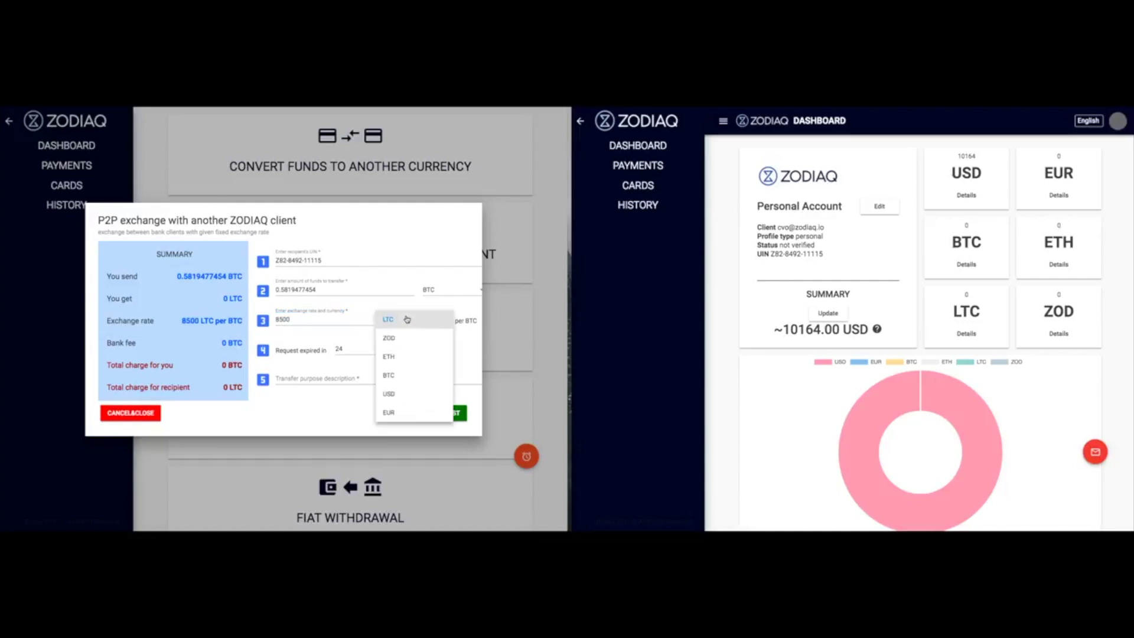
Switch the rate currency to USD, write the purpose 'P2P', and submit the request
click(399, 394)
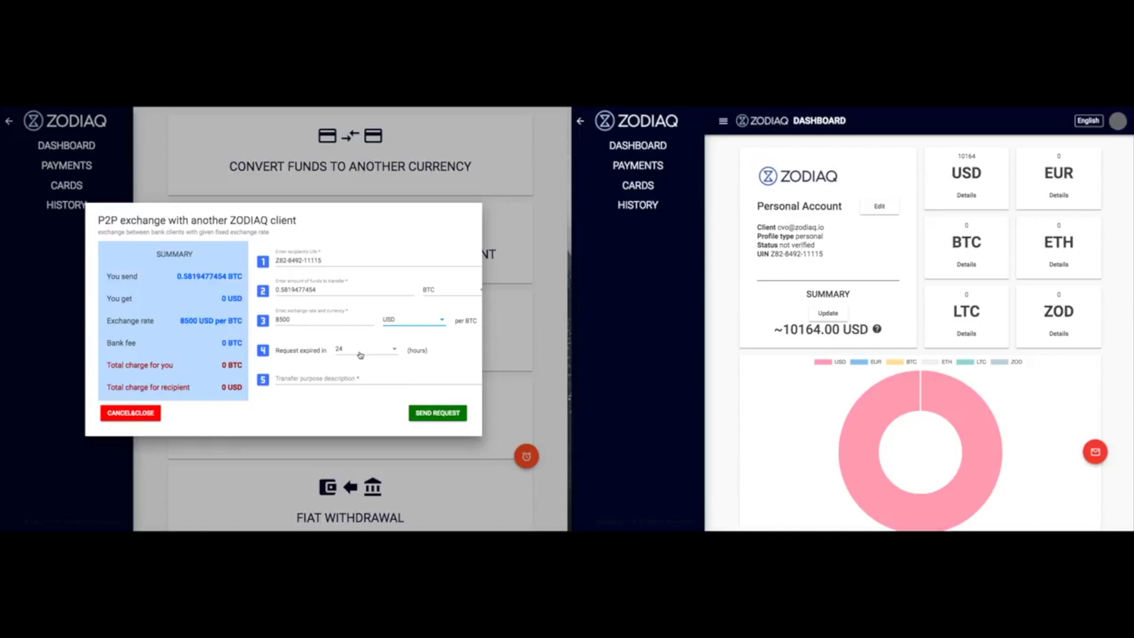
click(303, 378)
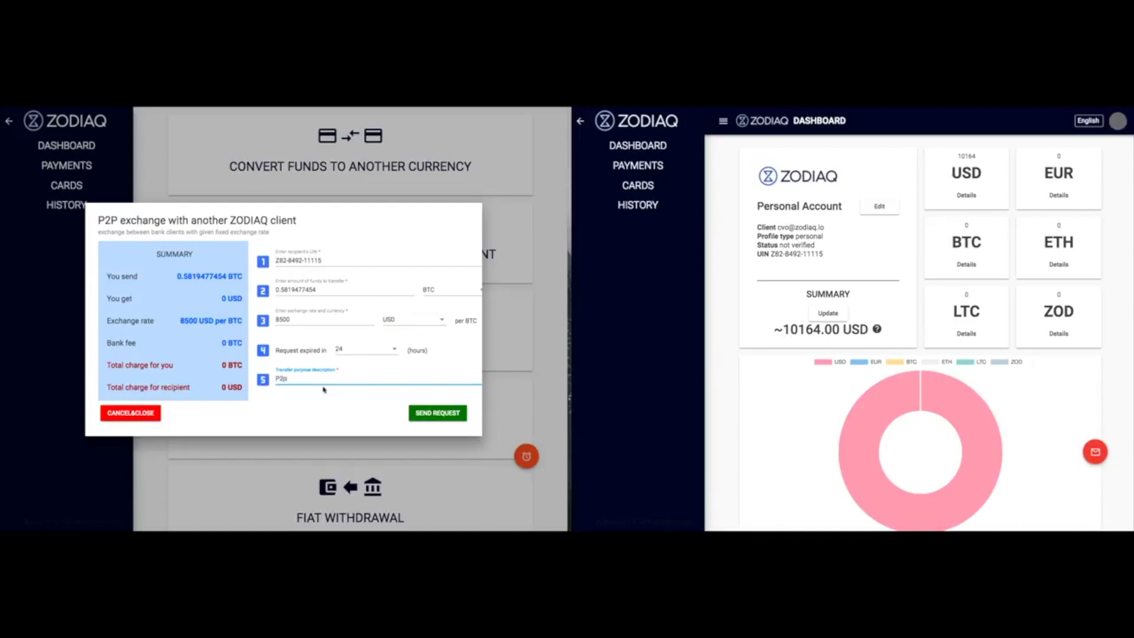
key(BackSpace)
click(305, 324)
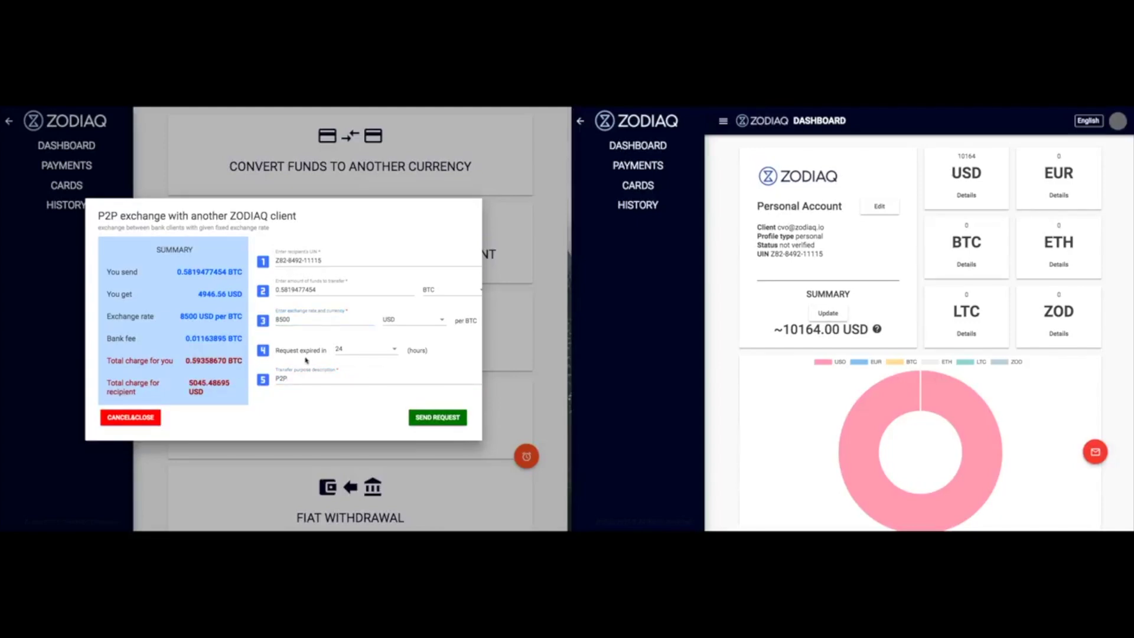
click(293, 378)
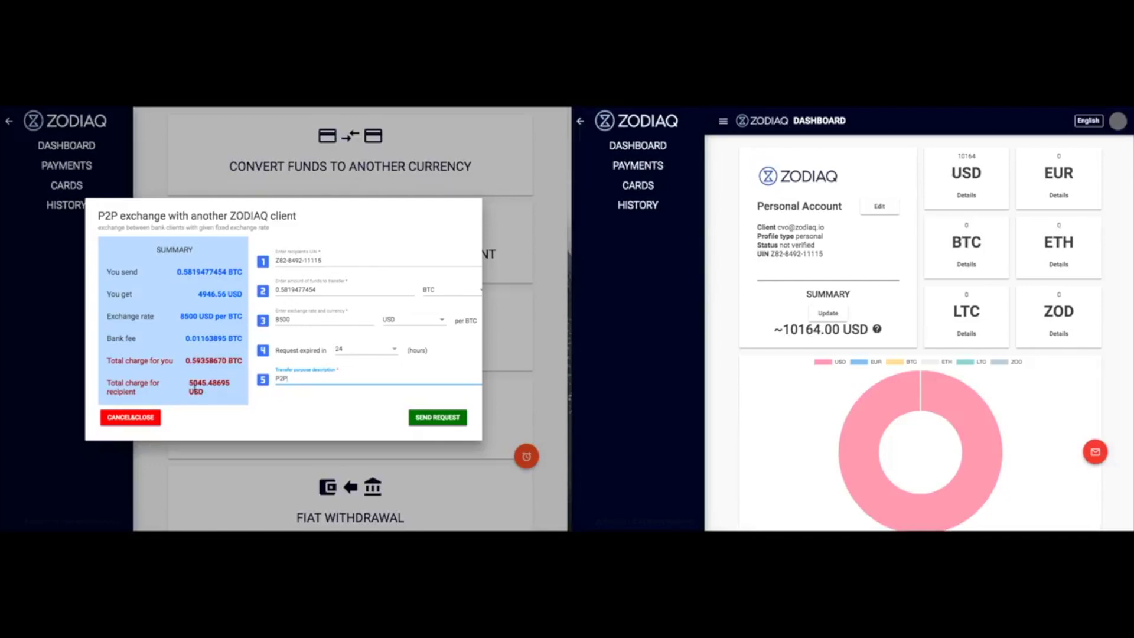
click(443, 418)
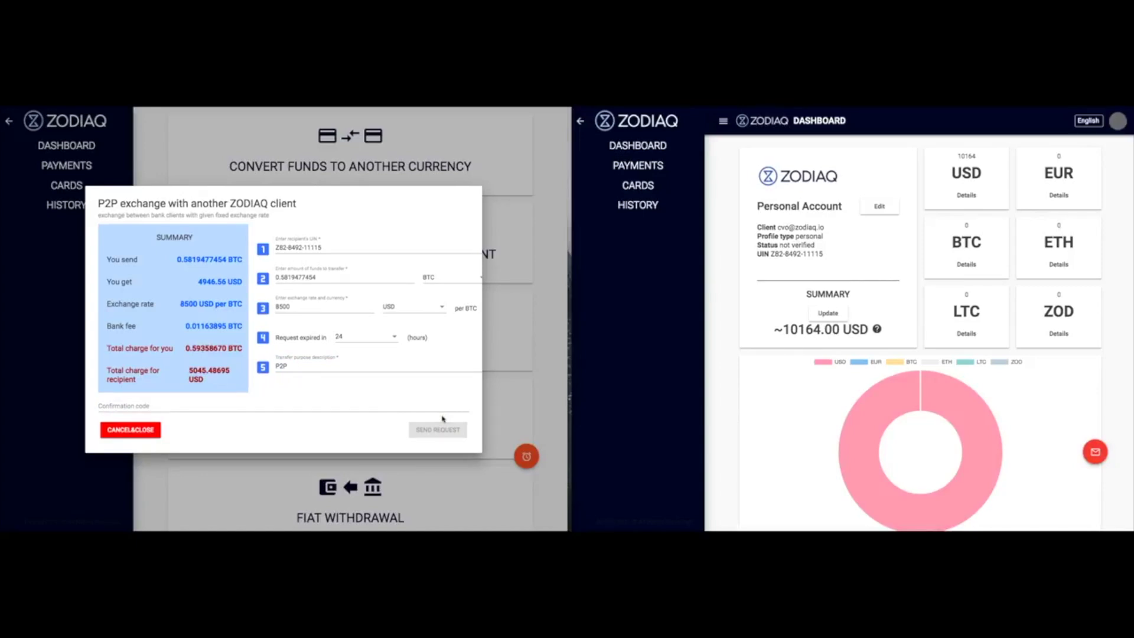
Enter the confirmation code to send the 0.5819477454 BTC P2P request
click(444, 409)
text(9)
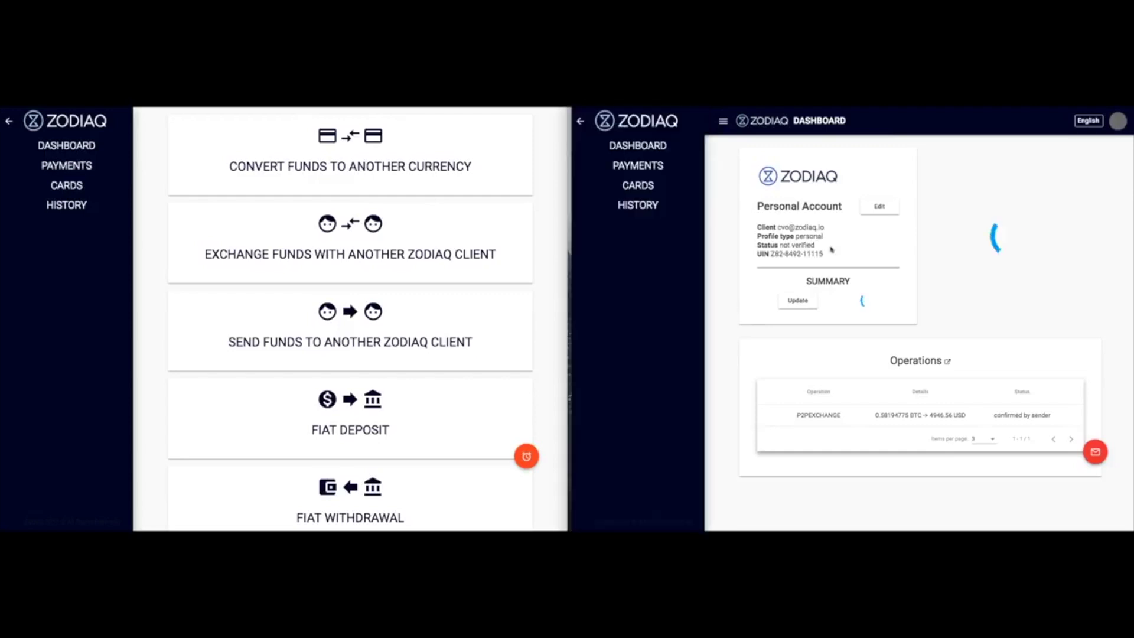
On the recipient dashboard, open the P2PEXCHANGE operation for 0.58194775 BTC at 4946.56 USD
scroll(832, 249, down, 1)
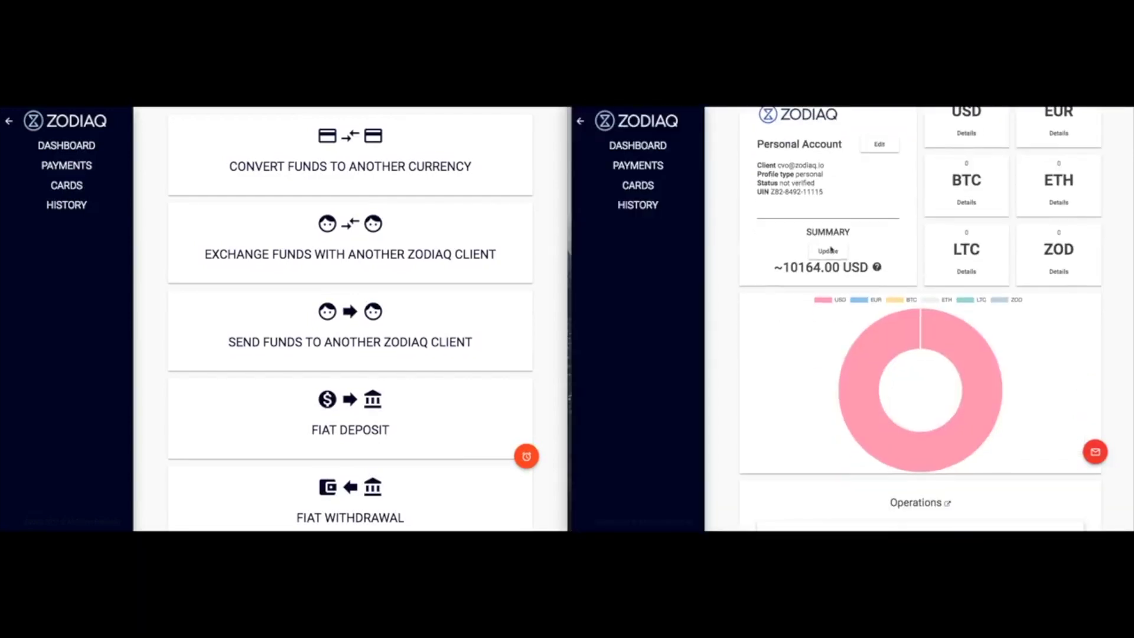
scroll(831, 249, down, 1)
scroll(831, 249, down, 1)
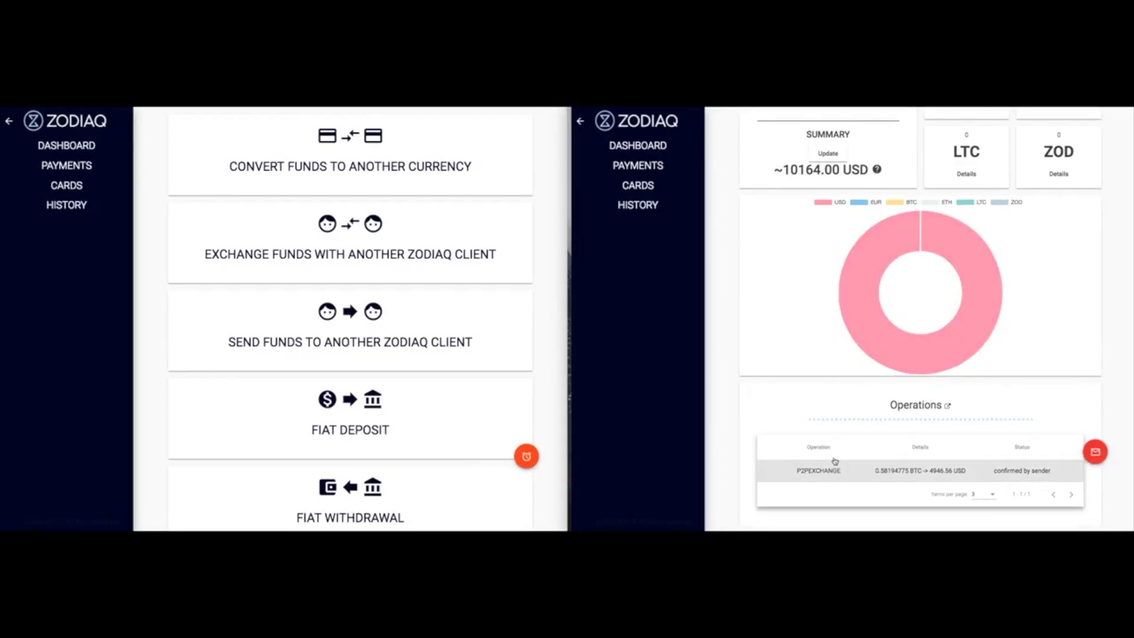
click(834, 462)
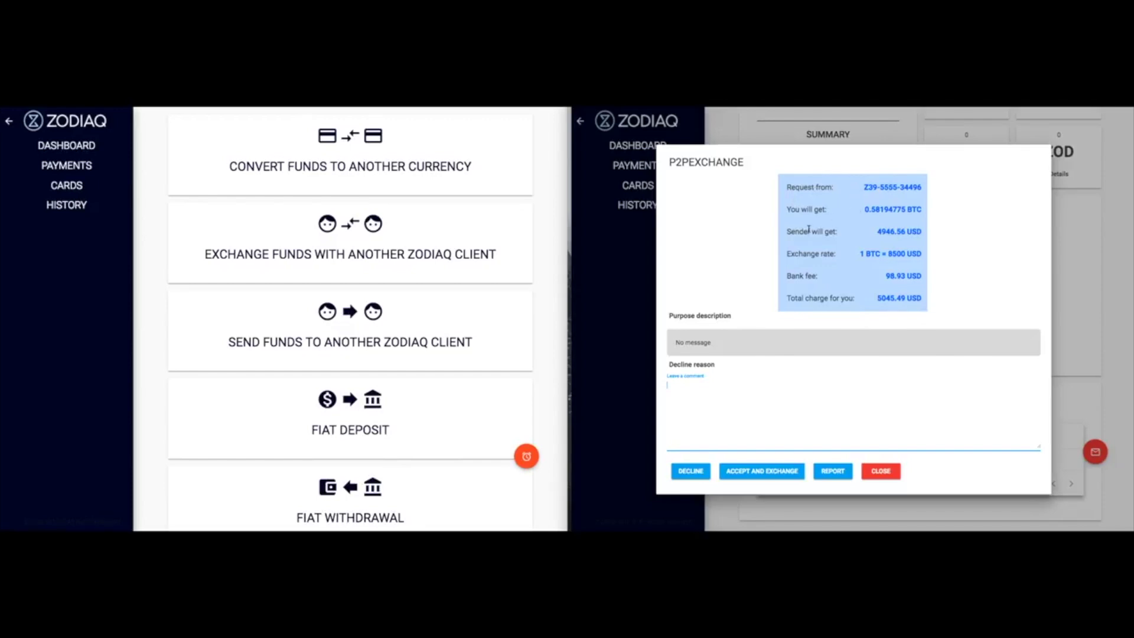
Accept and exchange the incoming P2PEXCHANGE request, entering the confirmation code
click(827, 232)
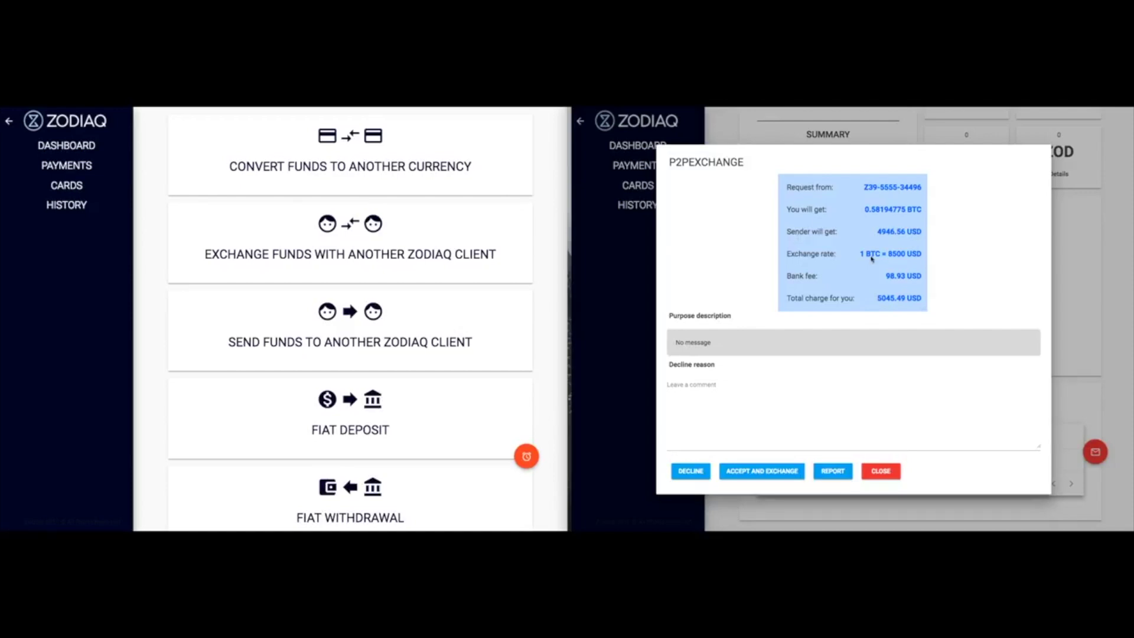
click(700, 384)
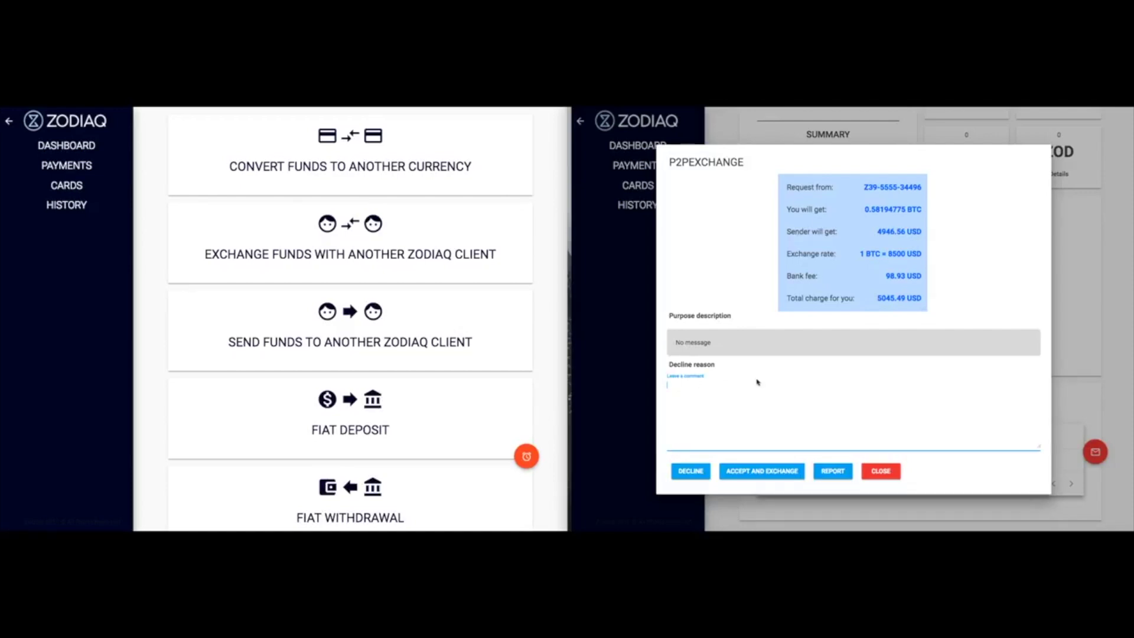
click(766, 472)
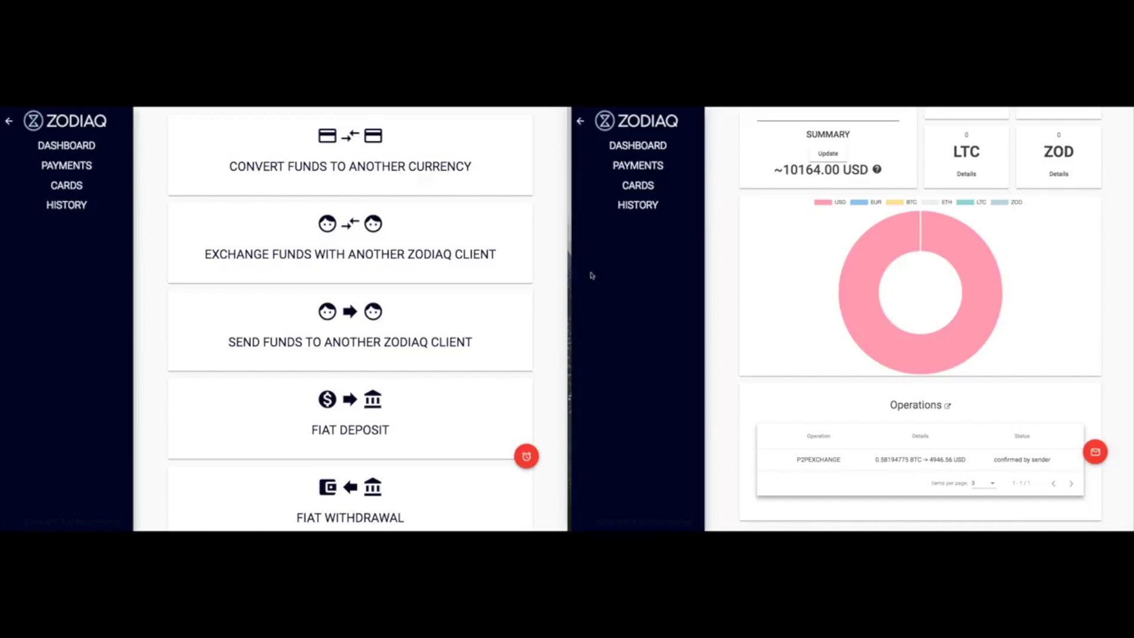
Reload both dashboards: recipient shows 0.58194775 BTC, sender's BTC drops to 0.01137084
key(super+r)
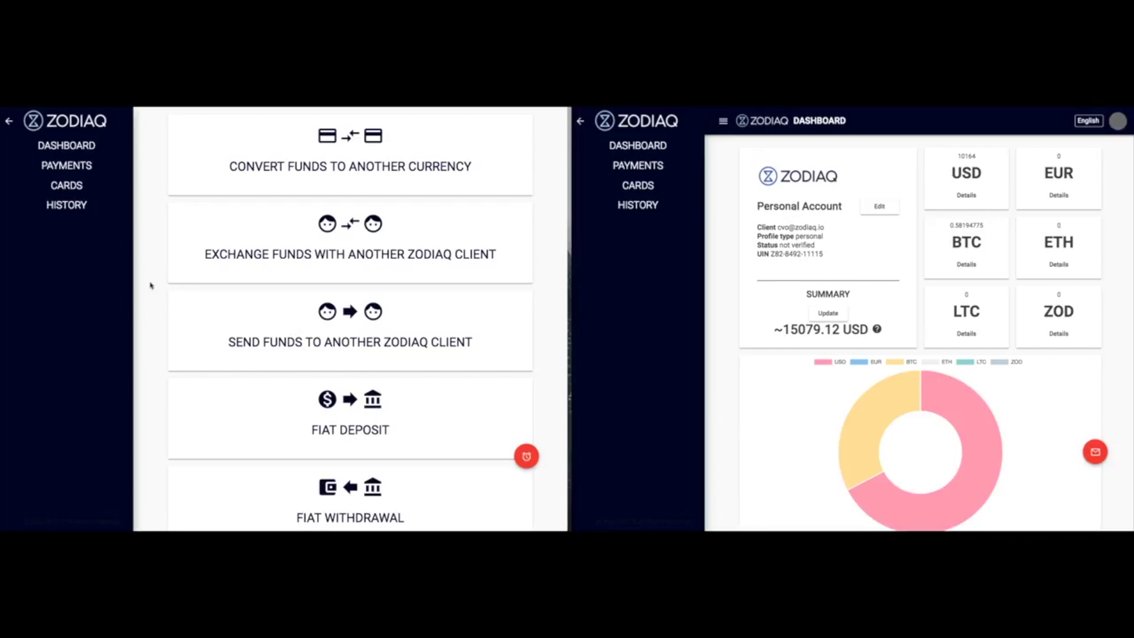
scroll(151, 286, up, 1)
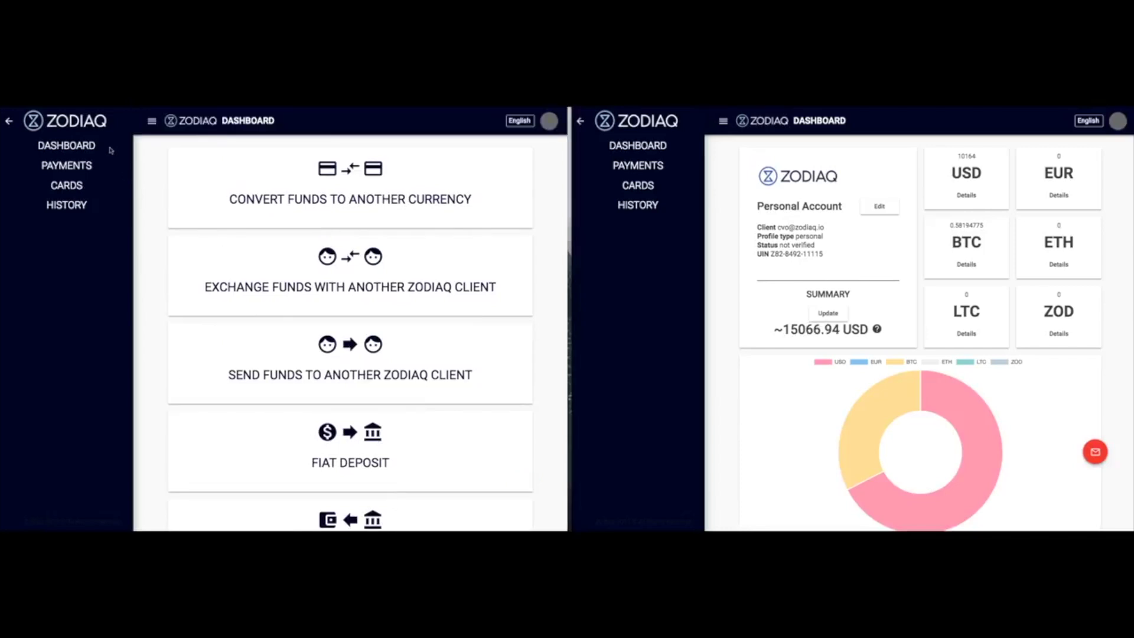
click(349, 244)
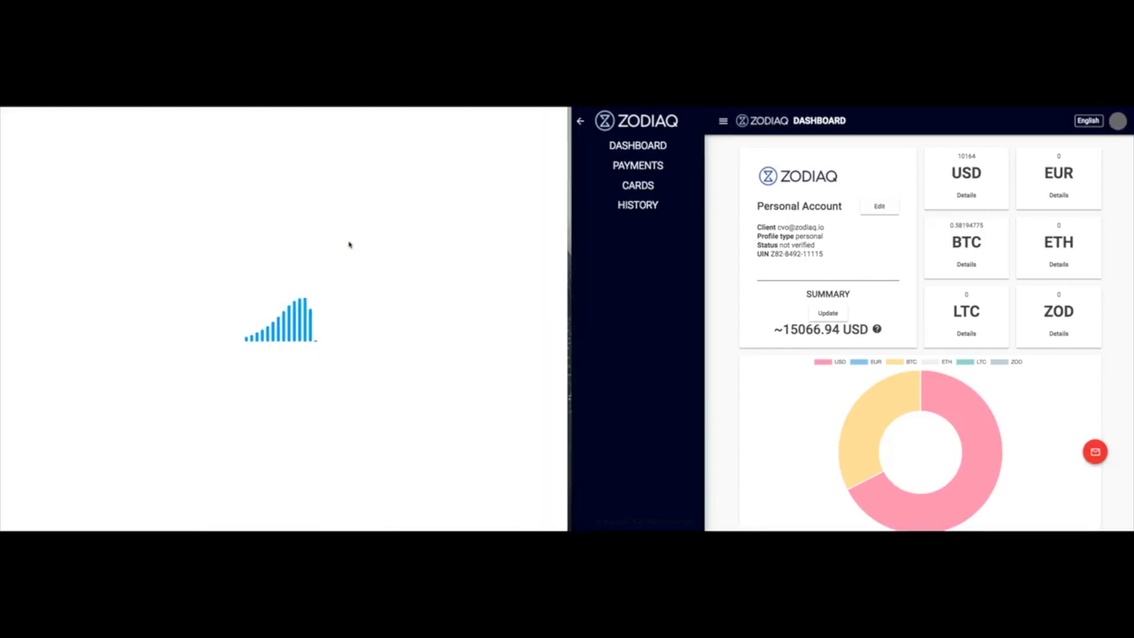